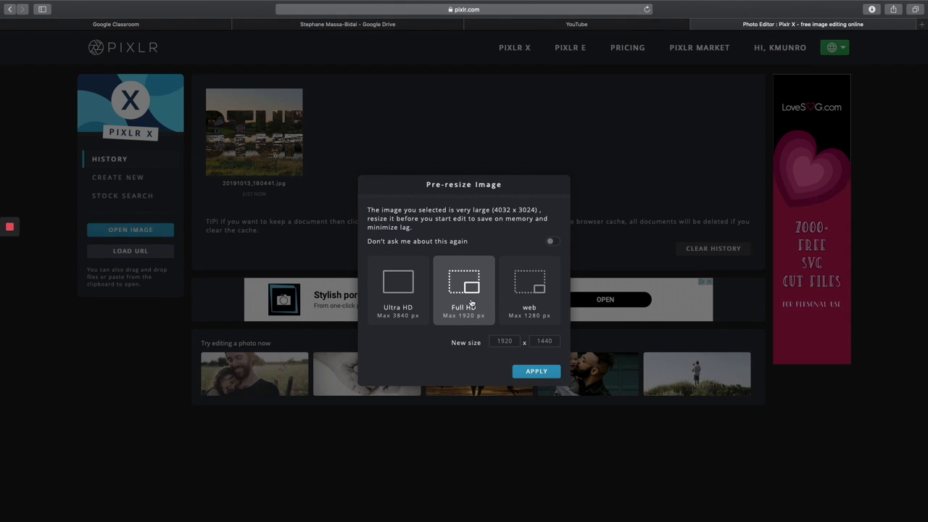
Step: Open the landscape photo at Full HD, 1920 x 1440 px, and add 20191013_180441.jpg as an image layer
left_click(540, 374)
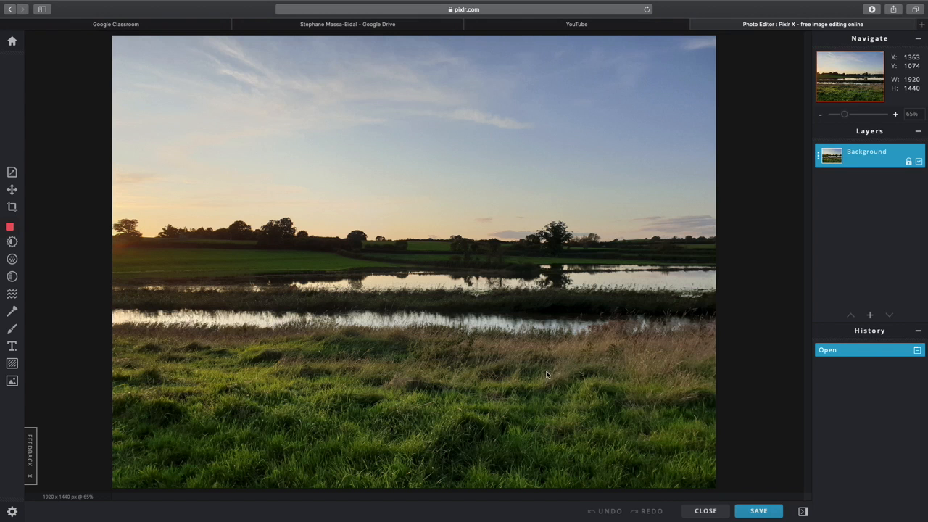
left_click(870, 317)
left_click(468, 281)
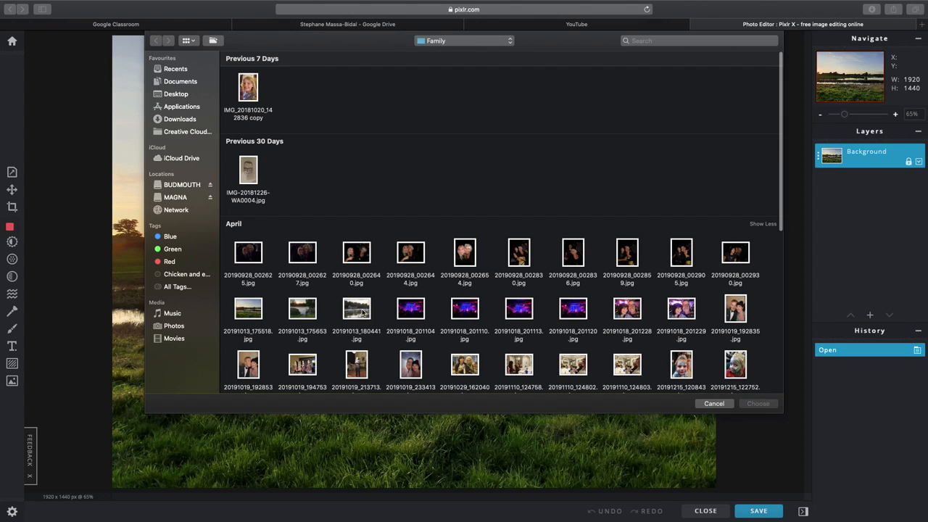
double_click(362, 311)
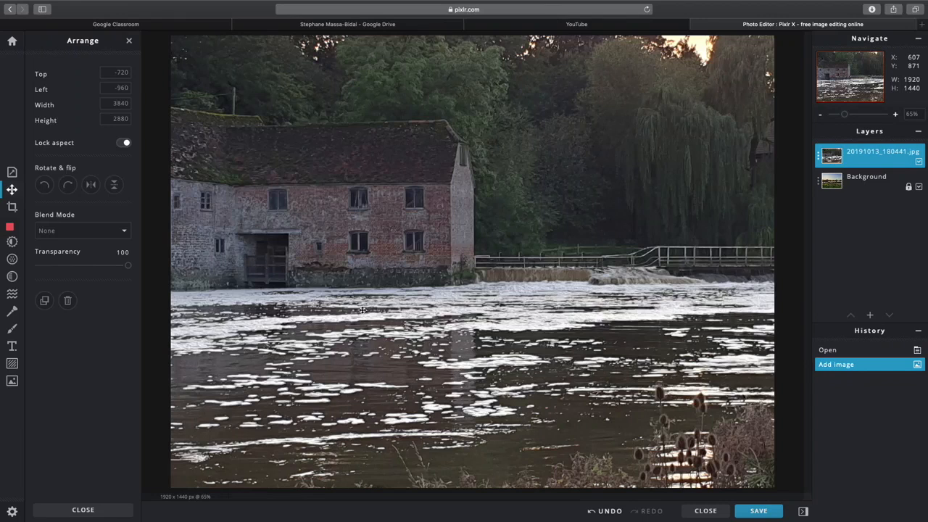
Step: Add a new text layer over the mill photo and replace its sample wording with "STUR"
left_click(12, 346)
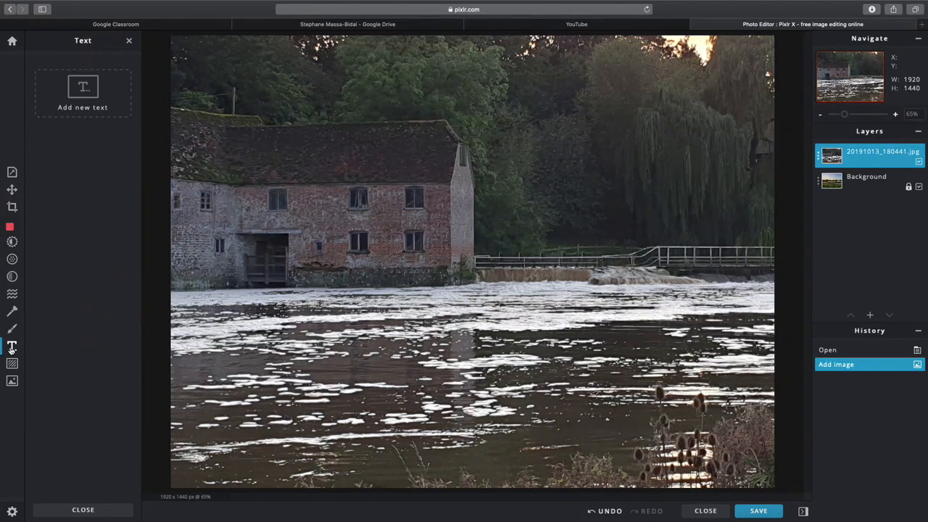
left_click(75, 86)
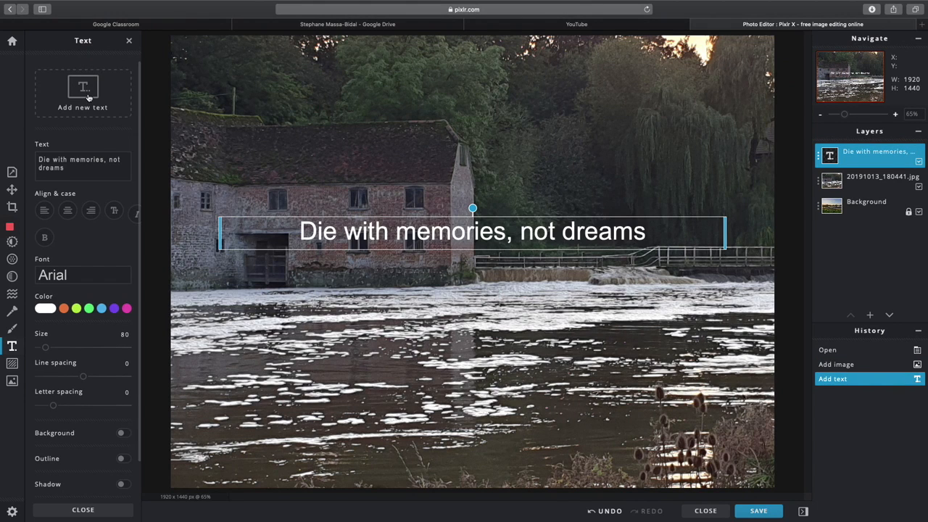
double_click(382, 233)
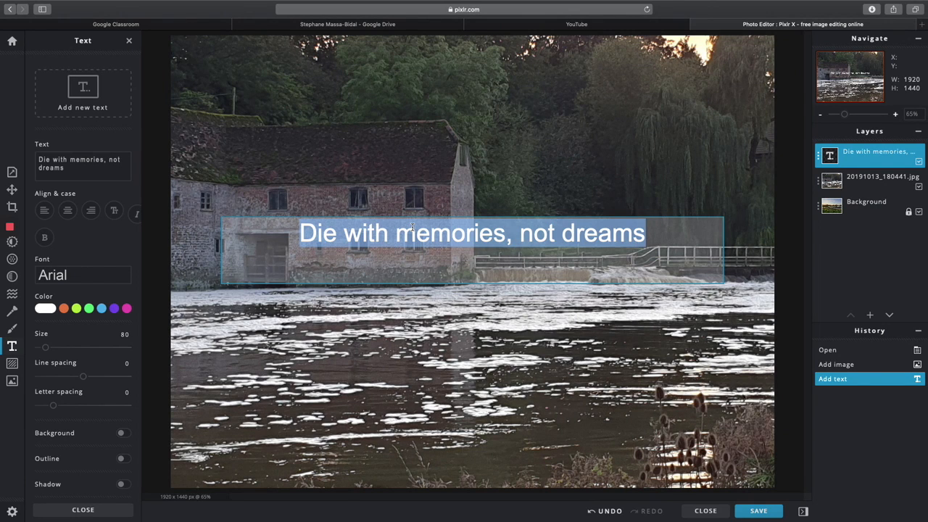
type("STUR")
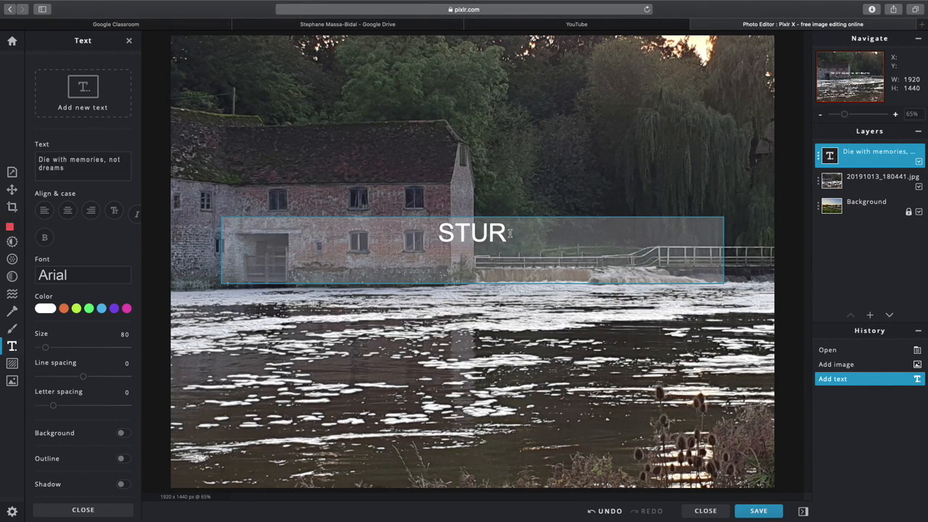
left_click_drag(508, 233, 426, 234)
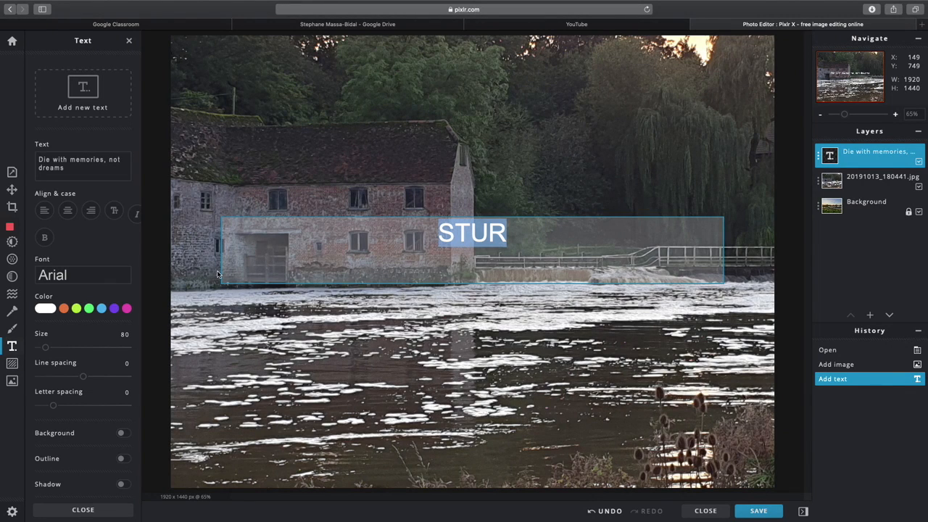
Step: Change the font of the STUR text to the bold block typeface JUNEUILLE
left_click(63, 277)
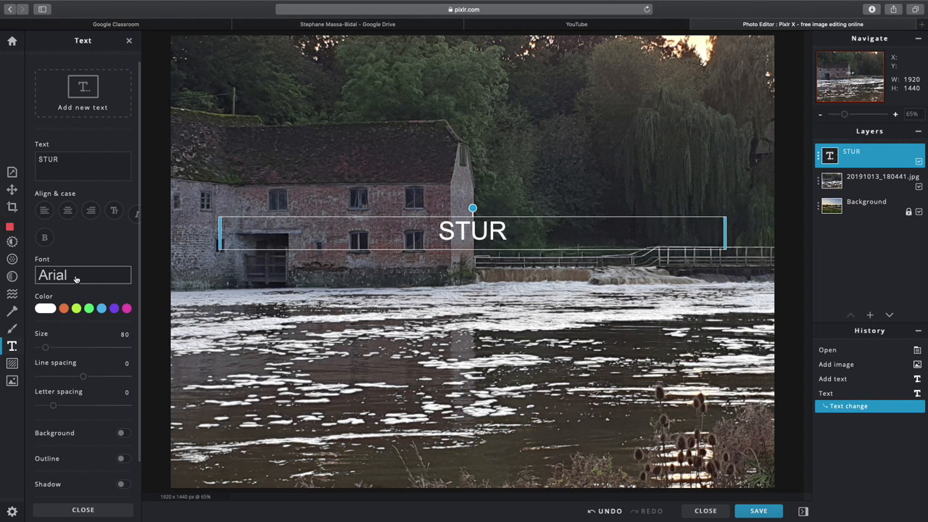
left_click(75, 279)
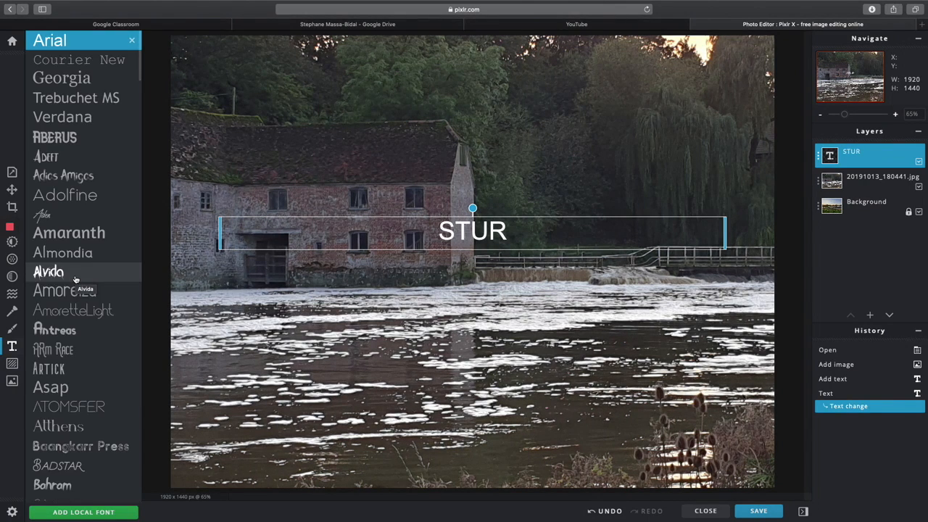
scroll(76, 298, "down", 5)
scroll(75, 299, "down", 20)
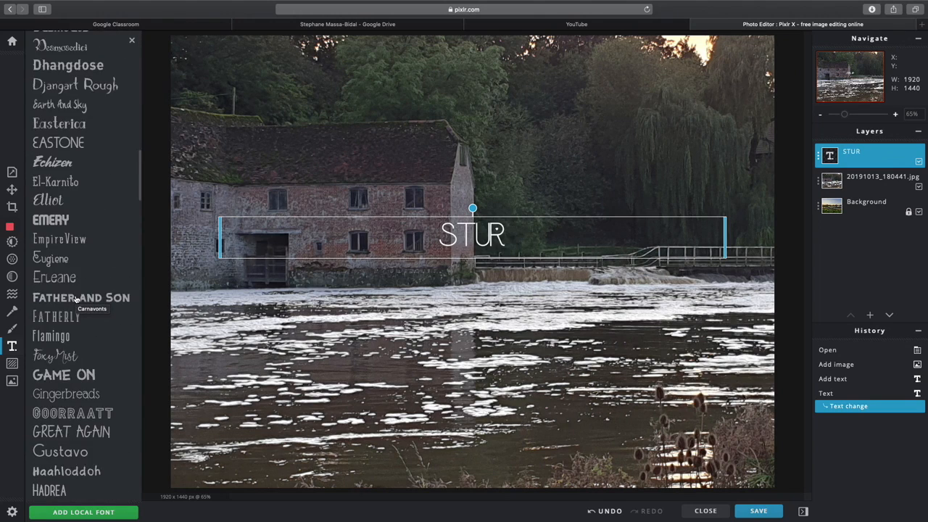
scroll(76, 299, "down", 10)
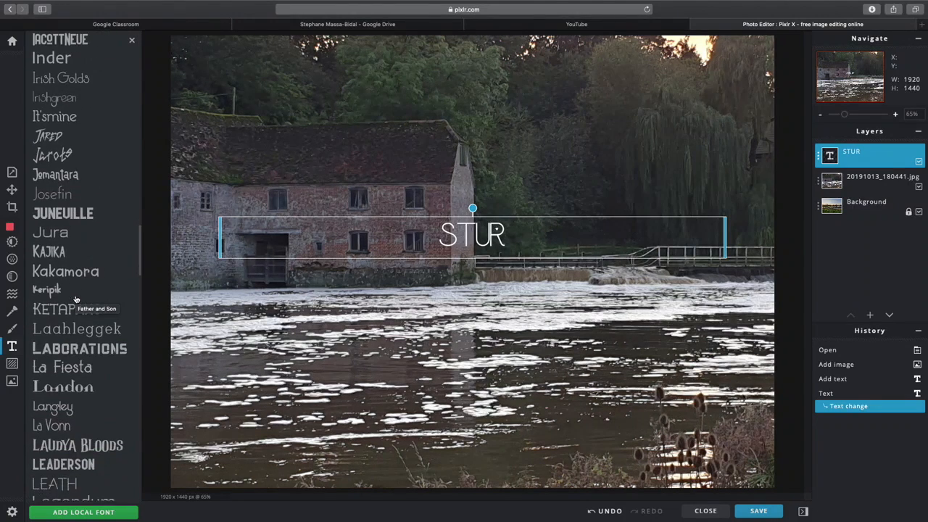
key("Escape")
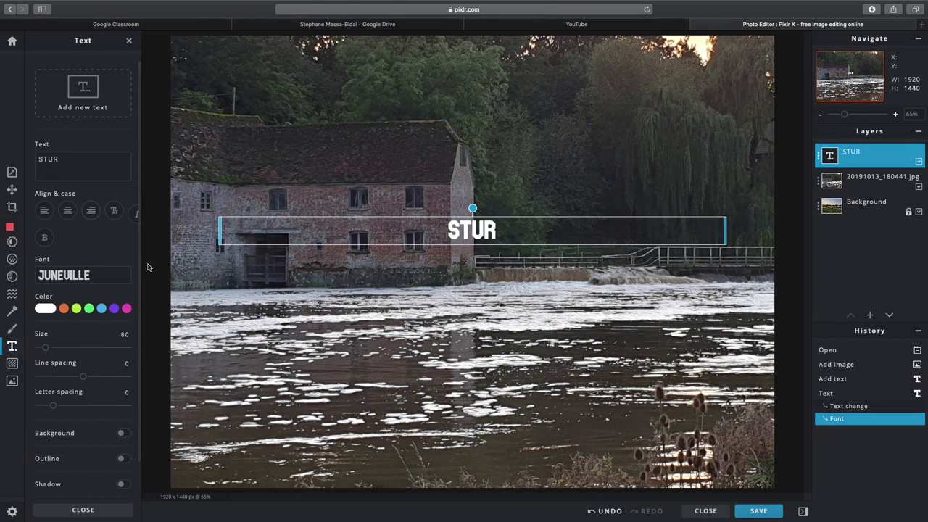
Step: Enlarge the STUR text to size 540, move it over the mill building and set its letter spacing to -20
left_click(76, 349)
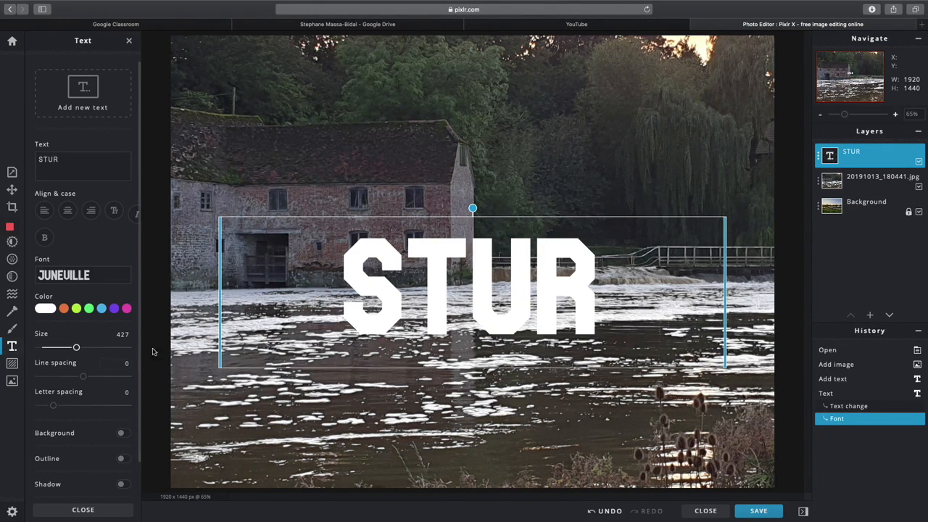
left_click_drag(386, 319, 222, 235)
left_click(86, 348)
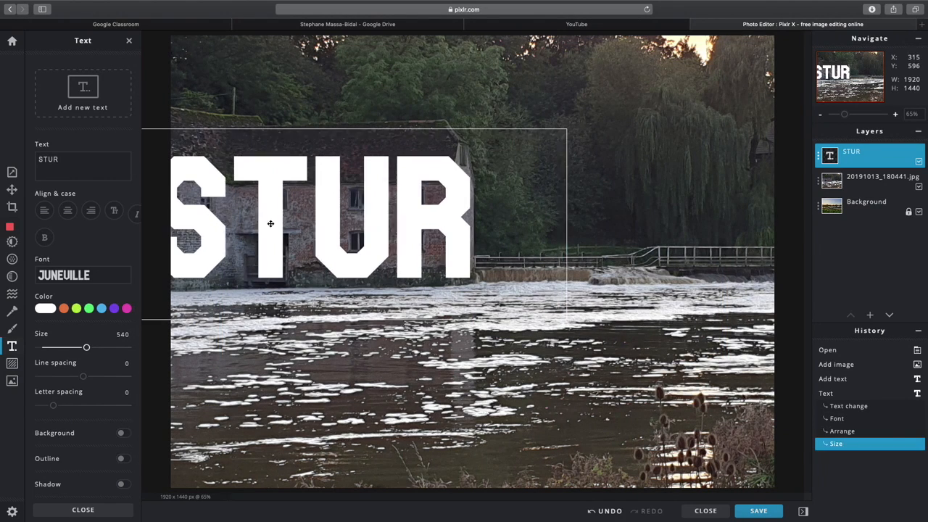
left_click_drag(53, 406, 38, 406)
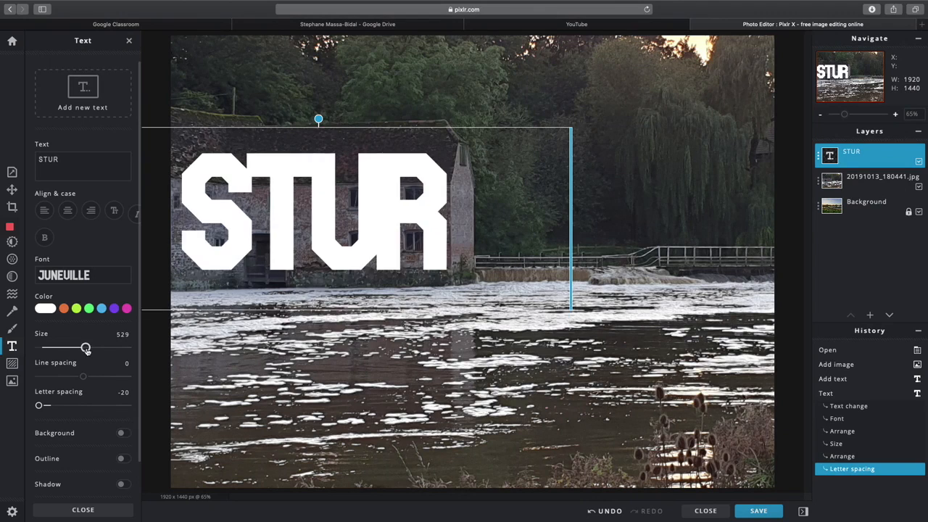
Step: Increase the STUR text size to 588 and position it so it covers the brick mill wall
left_click(89, 348)
left_click_drag(393, 199, 385, 190)
left_click(91, 347)
left_click_drag(222, 255, 222, 252)
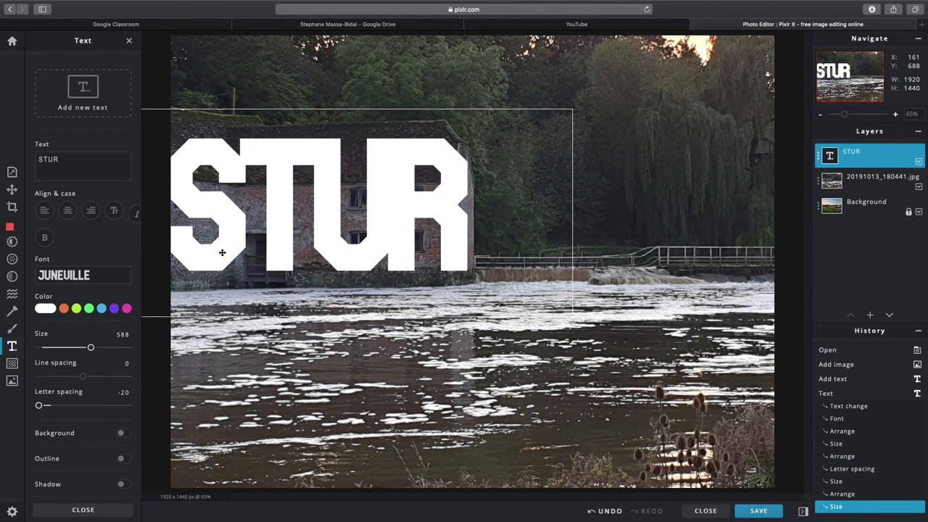
left_click_drag(221, 252, 222, 254)
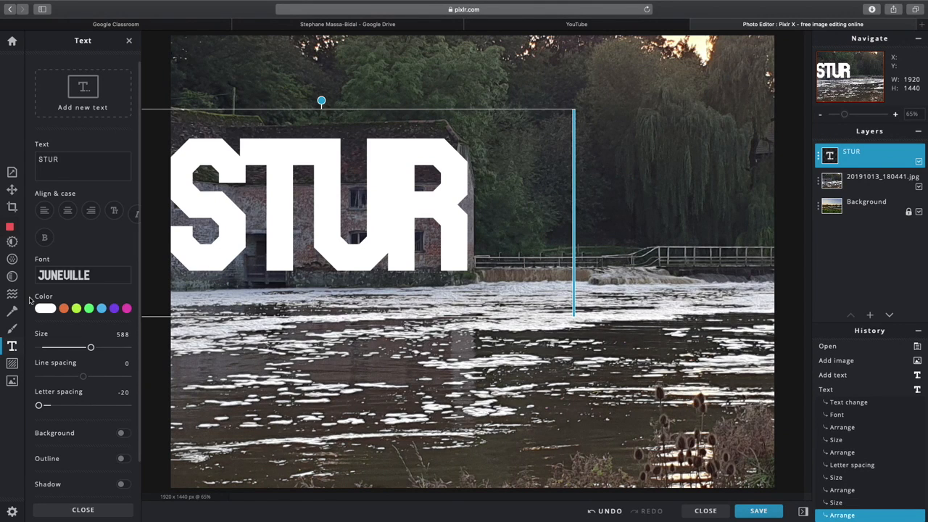
Step: Duplicate the Background layer and move the copy above the STUR text layer
left_click(861, 209)
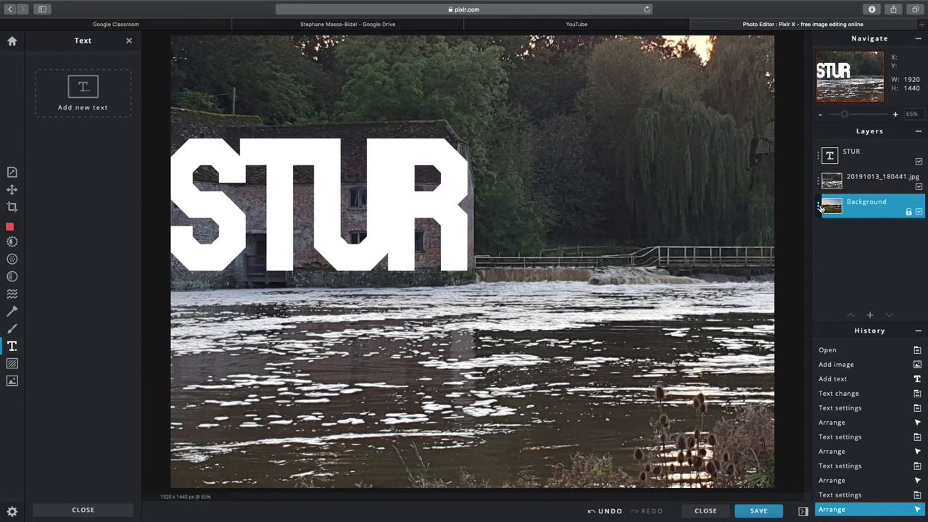
left_click(820, 208)
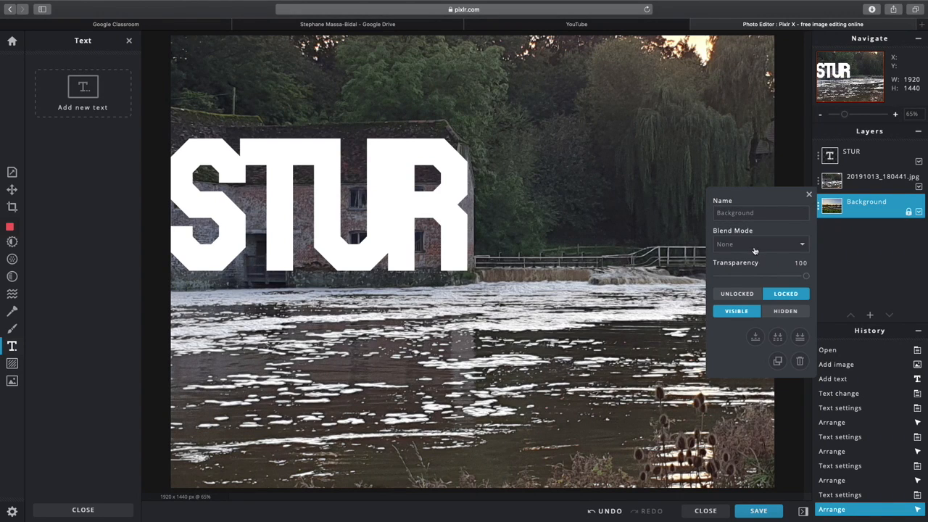
left_click(778, 362)
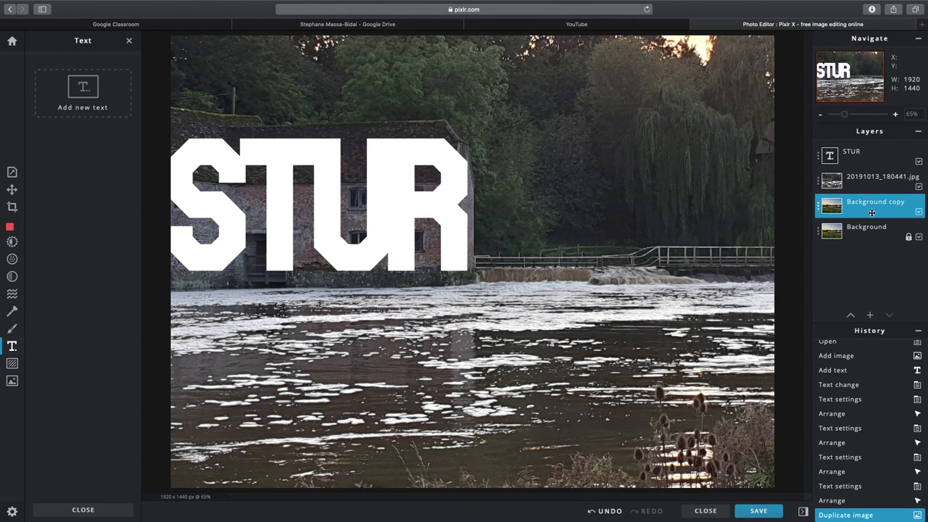
left_click_drag(871, 212, 868, 158)
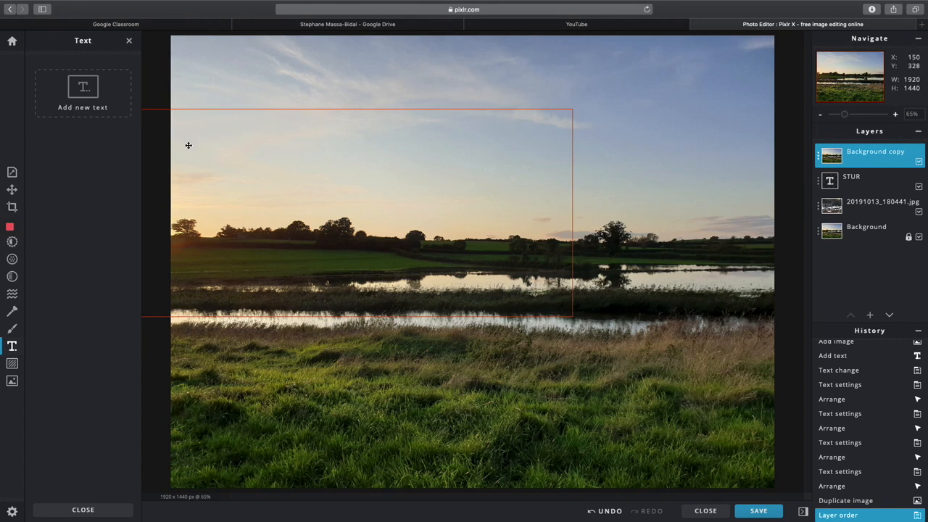
Step: Remove the sky from the Background copy layer with Magic Cutout in Remove mode at tolerance 100
left_click(22, 228)
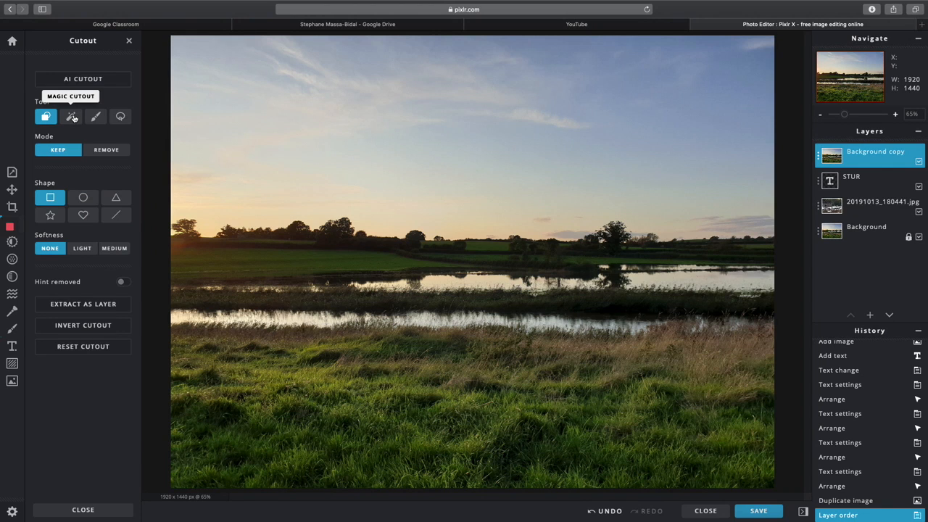
left_click(72, 117)
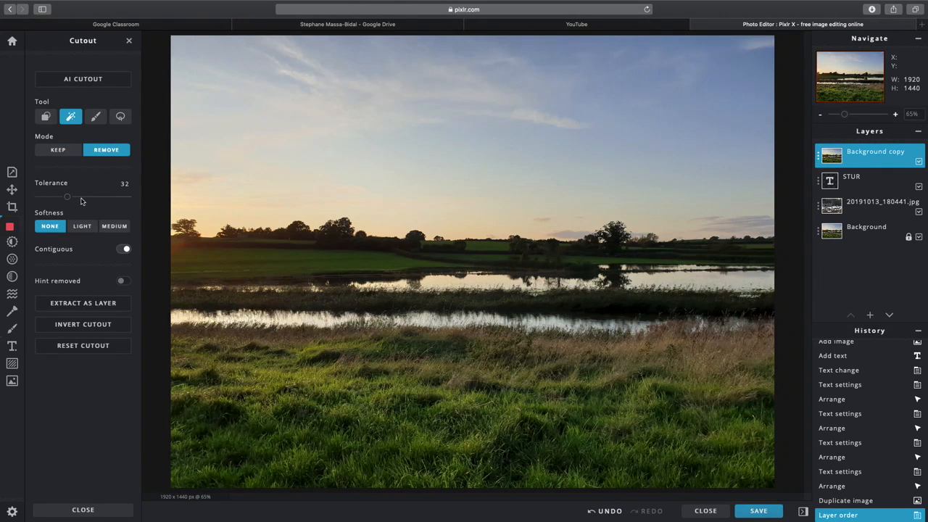
left_click_drag(123, 196, 134, 197)
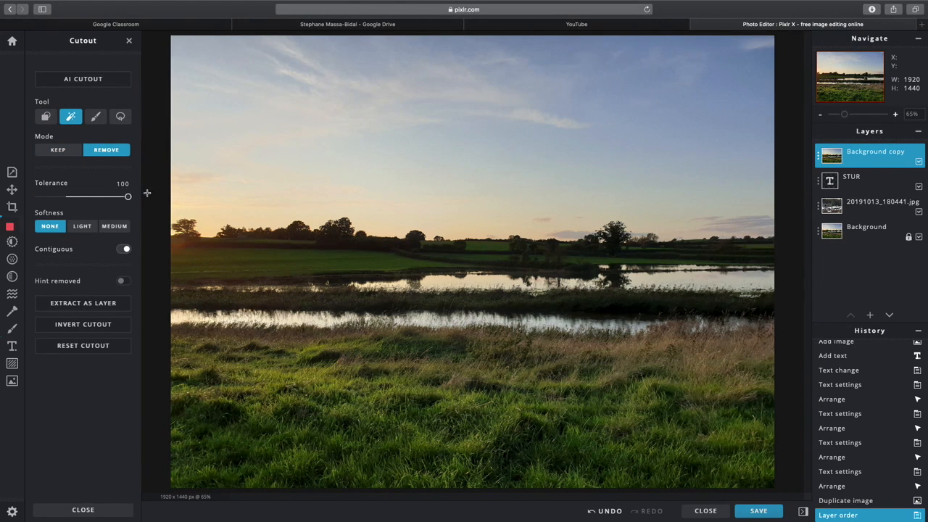
left_click(243, 138)
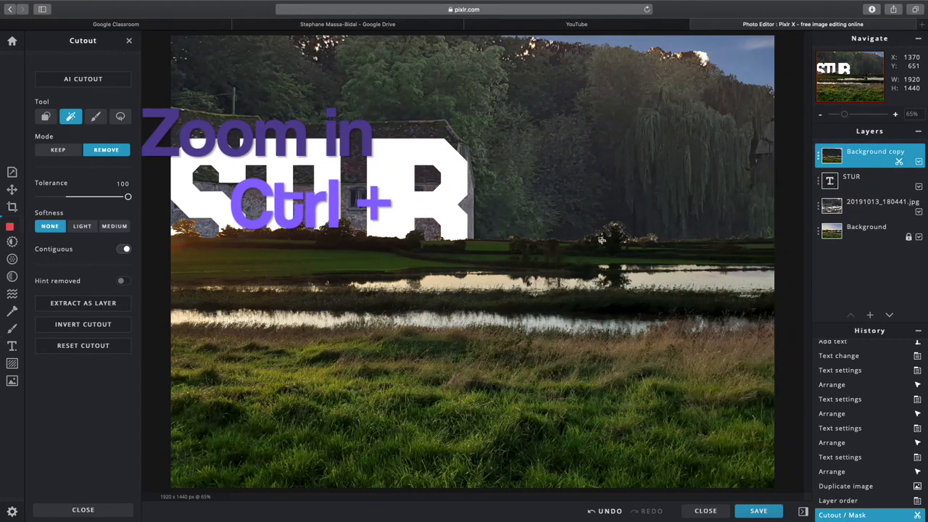
Step: Cut away the leftover bright sky patches around the large tree and bushes on the horizon
key("ctrl+plus")
key("ctrl+plus")
key("ctrl+plus")
key("ctrl+plus")
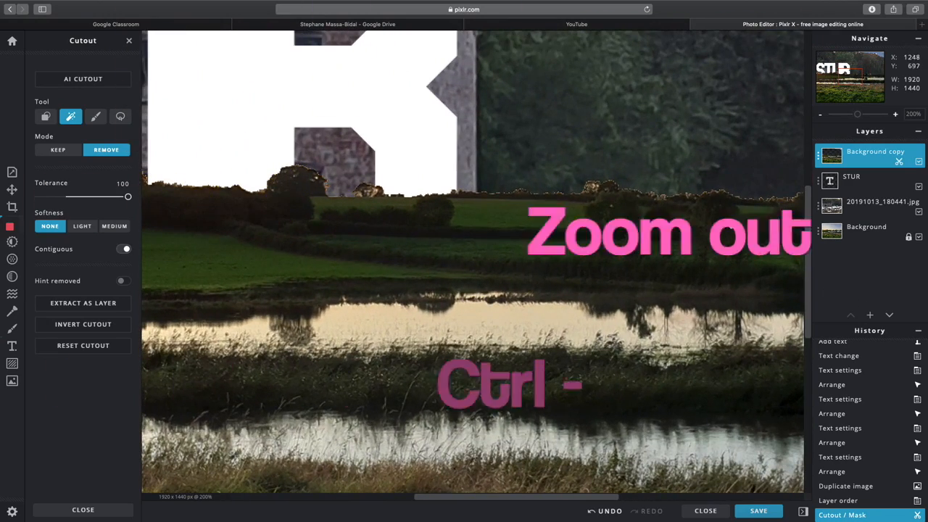
left_click_drag(723, 224, 303, 252)
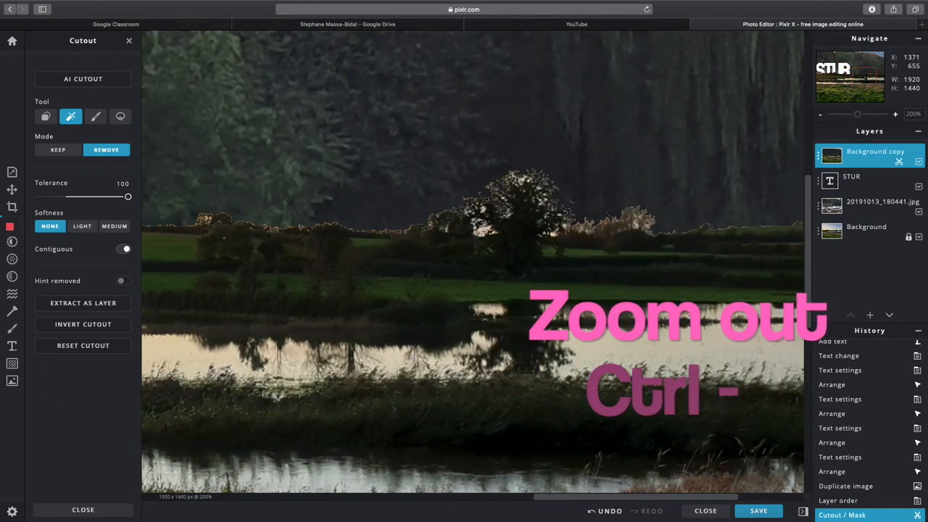
left_click(482, 232)
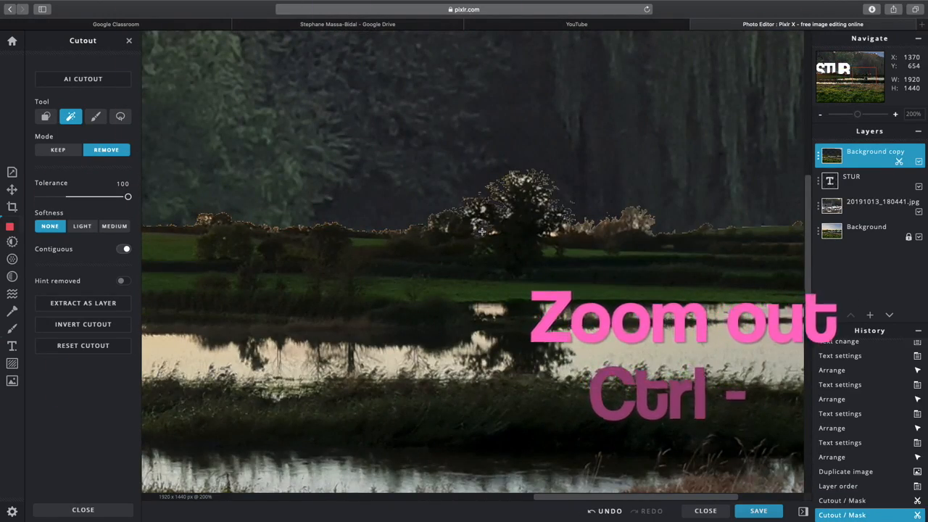
left_click(553, 233)
left_click(626, 225)
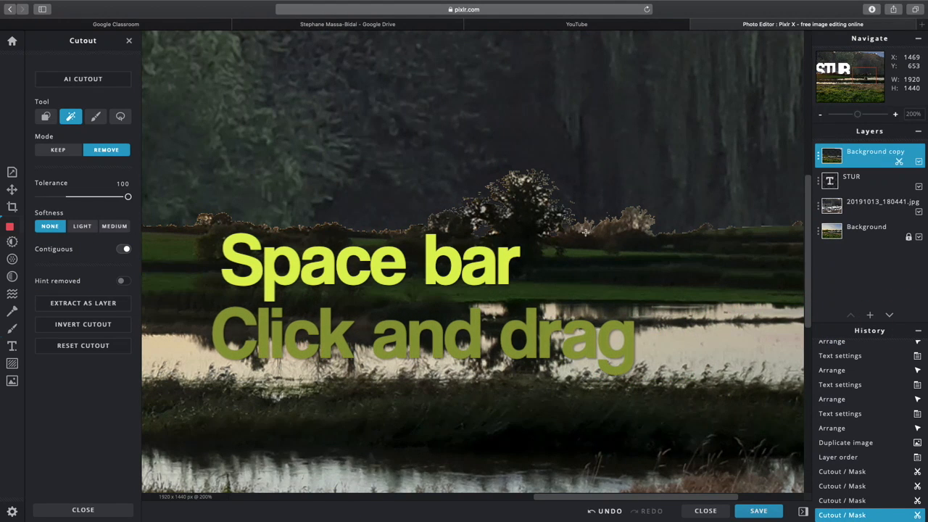
Step: Try to remove the light fringe above the bushes and in the treetop at tolerance 100, undoing each removal
left_click(626, 229)
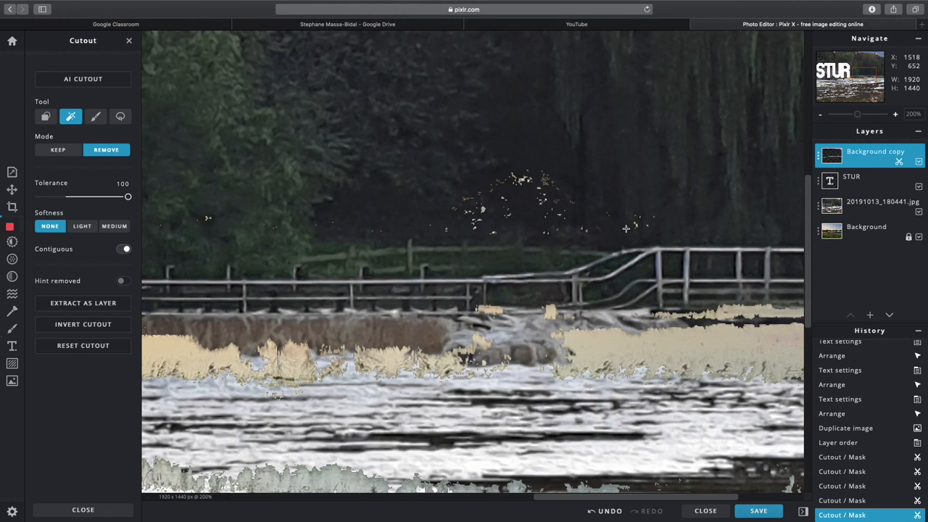
left_click(610, 511)
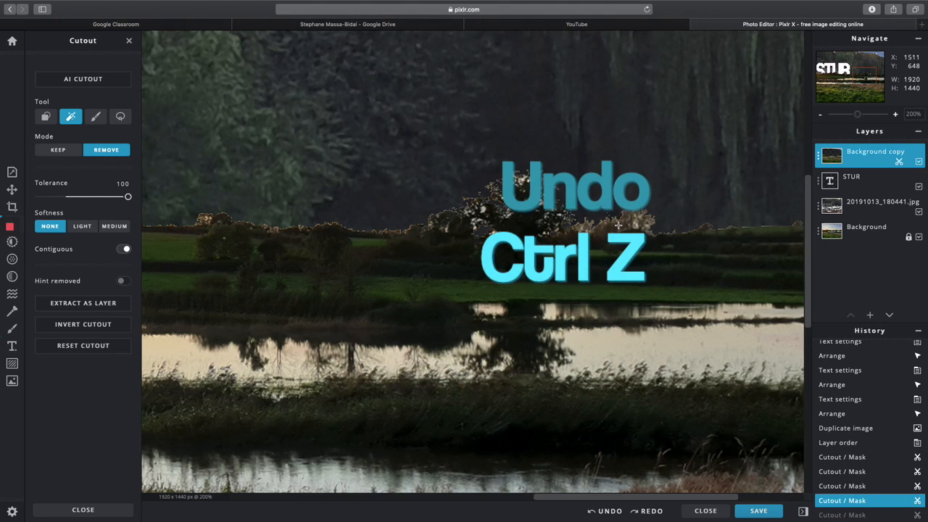
left_click(520, 178)
key("ctrl+z")
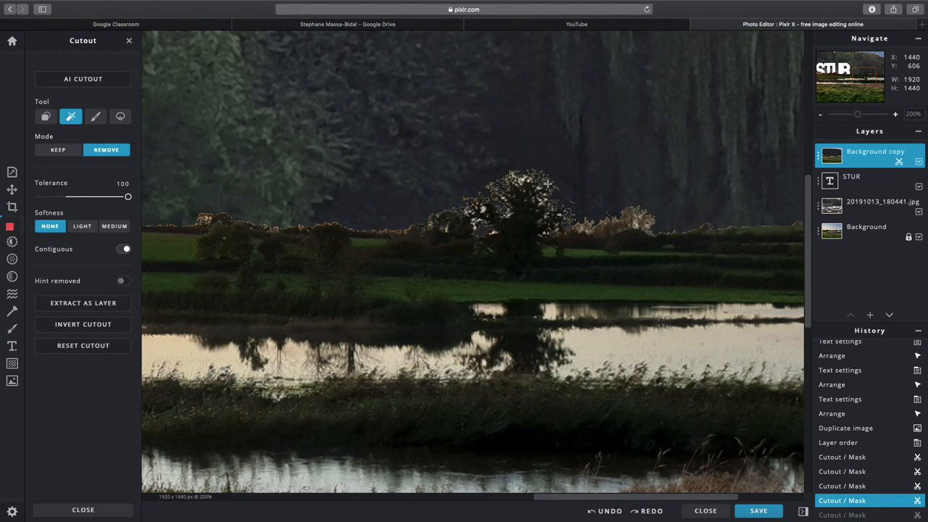
Step: Clean up the remaining sky specks around the horizon tree, lowering the Magic Cutout tolerance to 29 and undoing unwanted removals
left_click(523, 182)
left_click(512, 177)
key("ctrl+z")
left_click_drag(76, 196, 65, 197)
left_click(463, 210)
left_click(475, 227)
left_click(472, 228)
key("super+z")
key("super+z")
left_click(374, 199)
key("super+0")
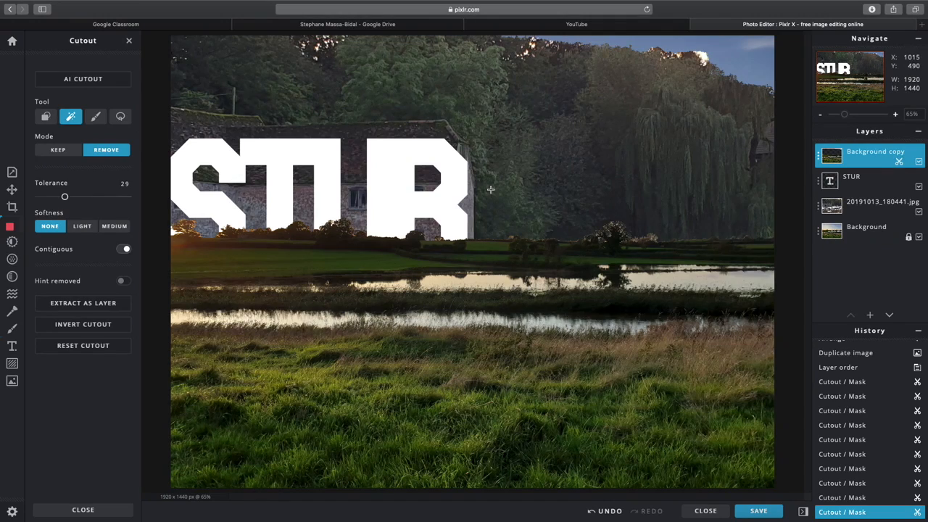
Step: Hide the Background copy layer, choose Lasso Cutout in Remove mode and select the mill photo layer 20191013_180441.jpg
left_click(919, 161)
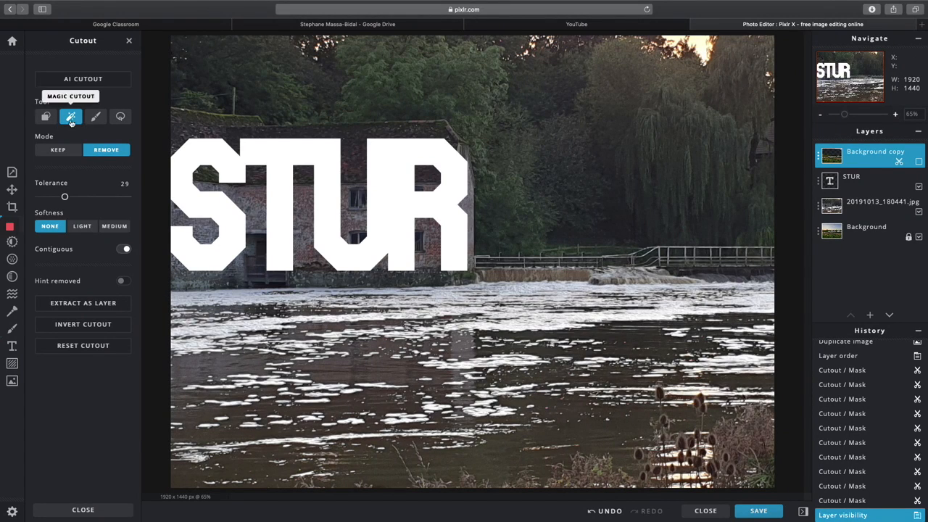
left_click(120, 119)
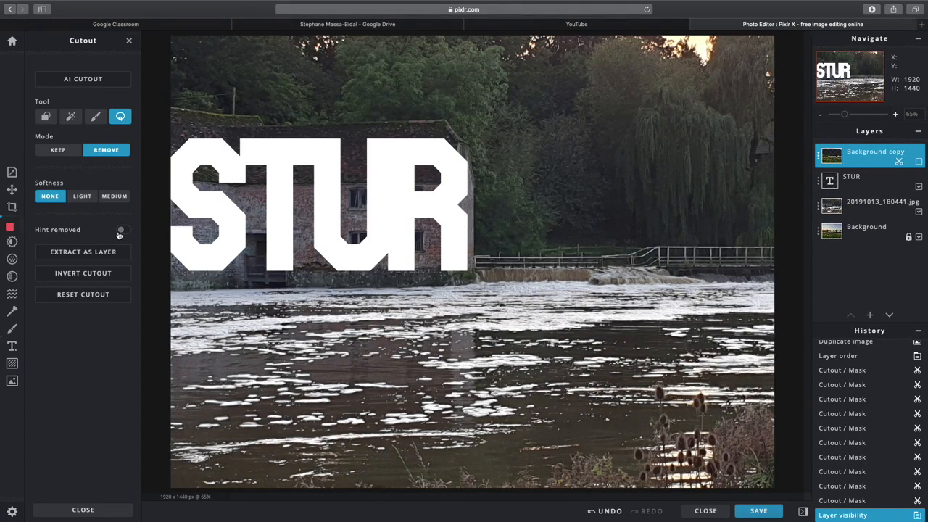
key("super+plus")
key("super+plus")
key("super+plus")
key("super+plus")
key("super+plus")
key("super+plus")
key("super+plus")
key("super+plus")
key("super+plus")
key("super+plus")
key("super+plus")
key("super+plus")
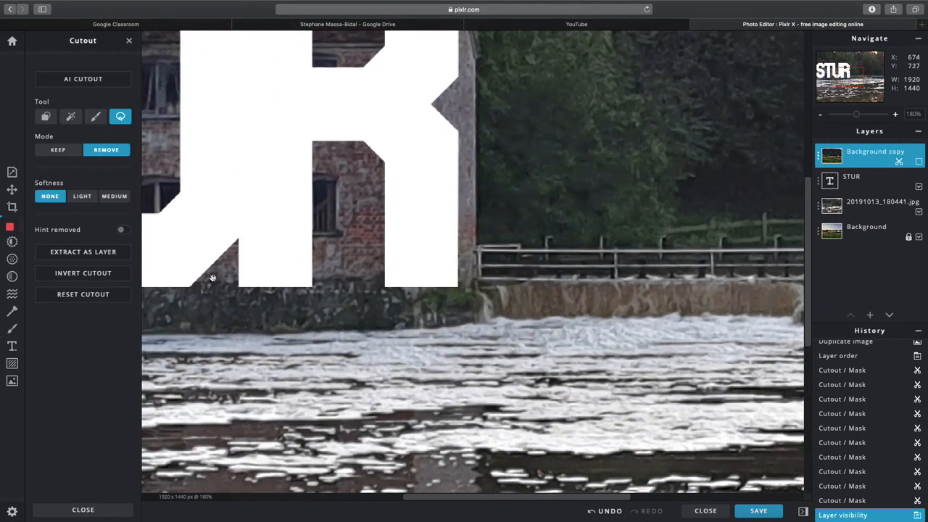
left_click_drag(213, 277, 647, 259)
left_click_drag(239, 303, 493, 265)
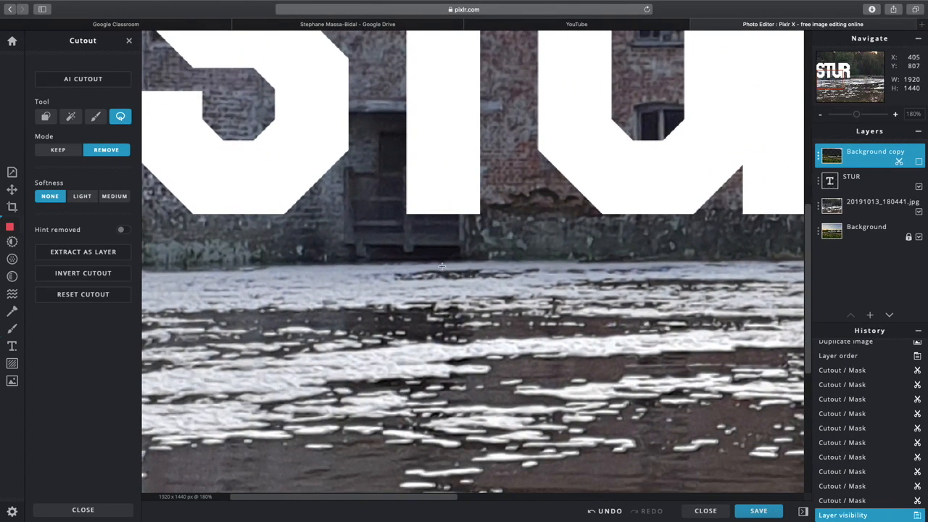
left_click(883, 206)
left_click(919, 212)
left_click(919, 212)
Step: Try to lasso away the river along the mill's base and the trees beside its end wall with softness None
left_click_drag(143, 271, 143, 398)
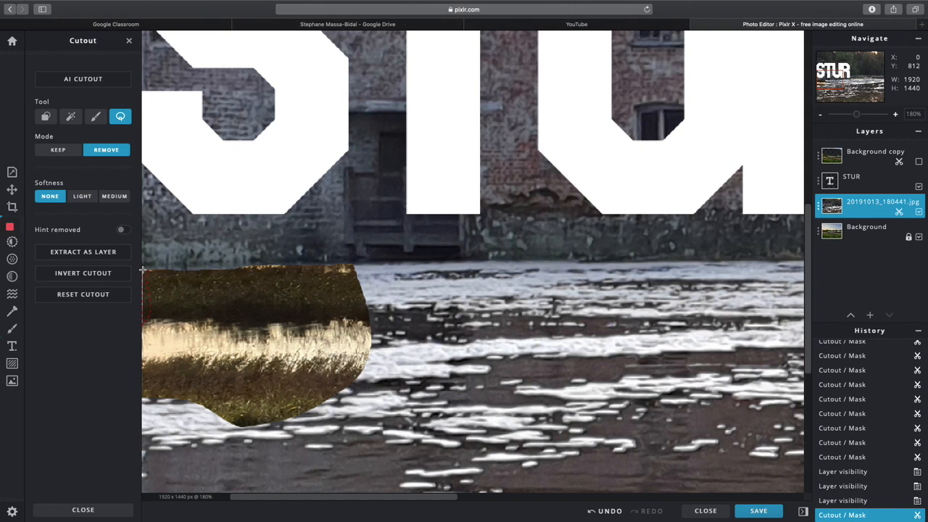
left_click_drag(147, 270, 148, 273)
left_click_drag(389, 277, 203, 343)
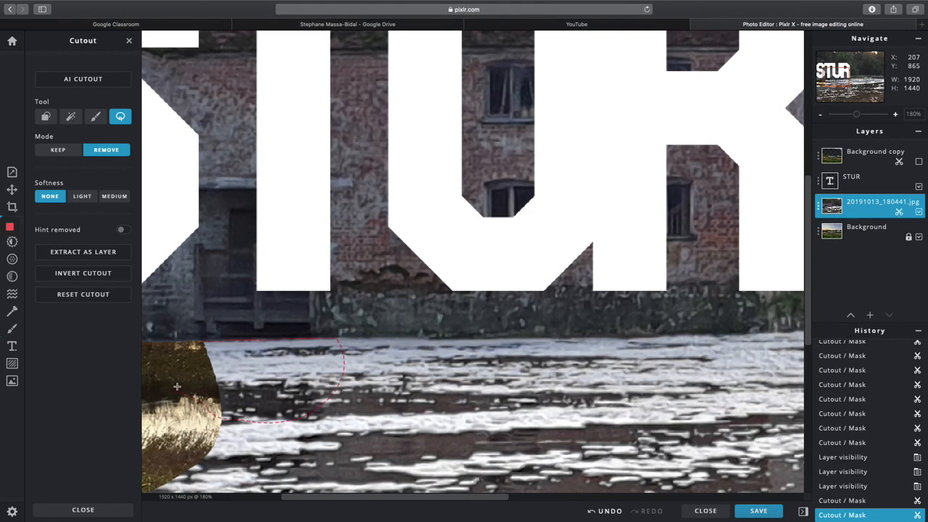
left_click_drag(177, 386, 179, 387)
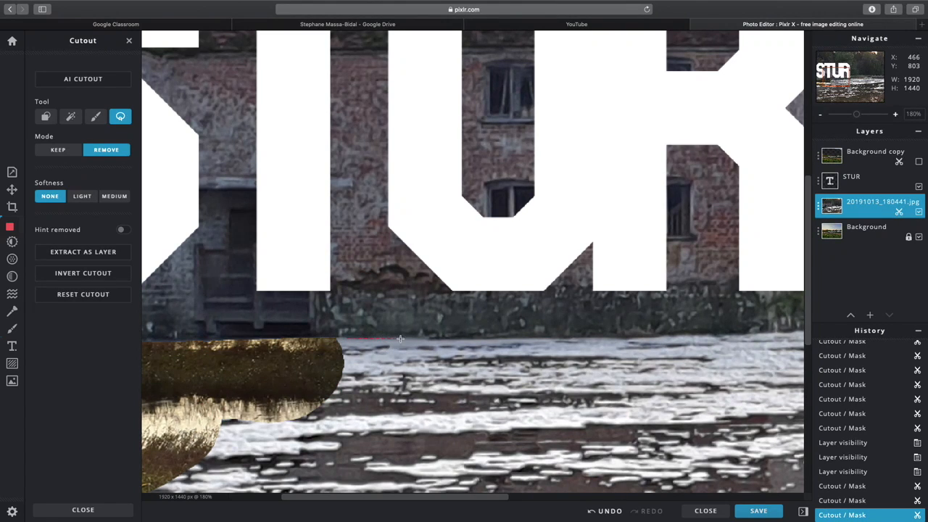
mouse_move(458, 340)
left_mouse_down()
mouse_move(344, 417)
mouse_move(341, 339)
left_mouse_up()
left_click_drag(551, 217, 333, 217)
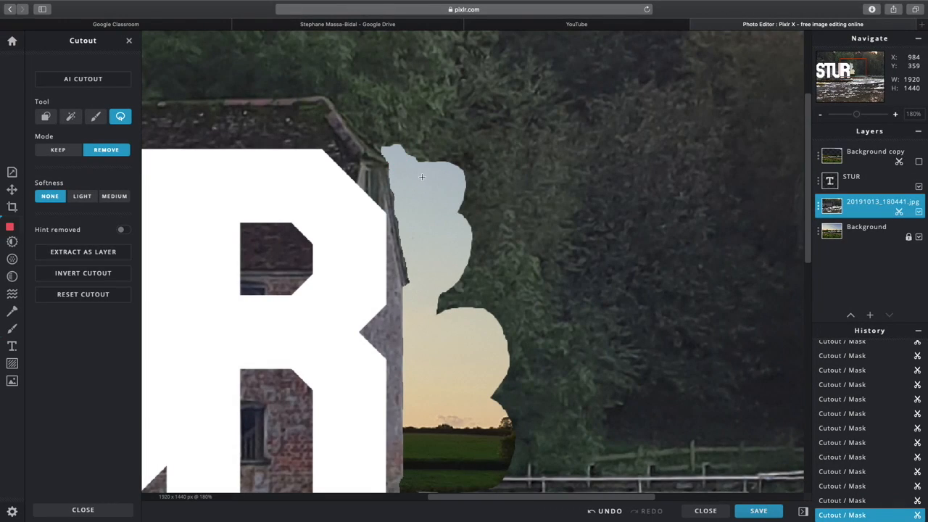
Step: Undo all the lasso cuts made on the mill photo layer
key("super+z")
key("super+z")
key("super+z")
key("super+z")
key("super+z")
key("super+z")
key("super+z")
key("super+z")
key("super+z")
key("super+z")
key("super+z")
key("super+z")
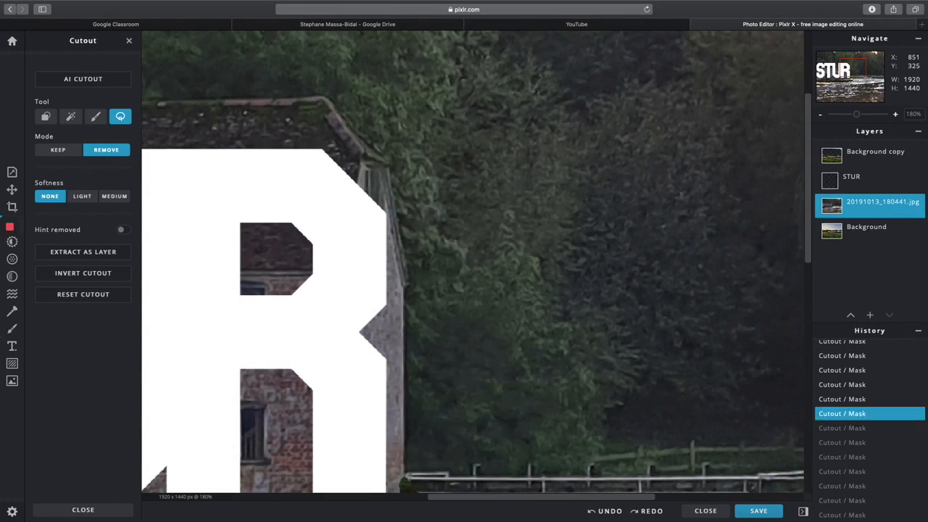
scroll(304, 309, "down", 10)
scroll(304, 309, "left", 5)
key("super+z")
key("super+z")
key("super+z")
key("super+z")
key("super+z")
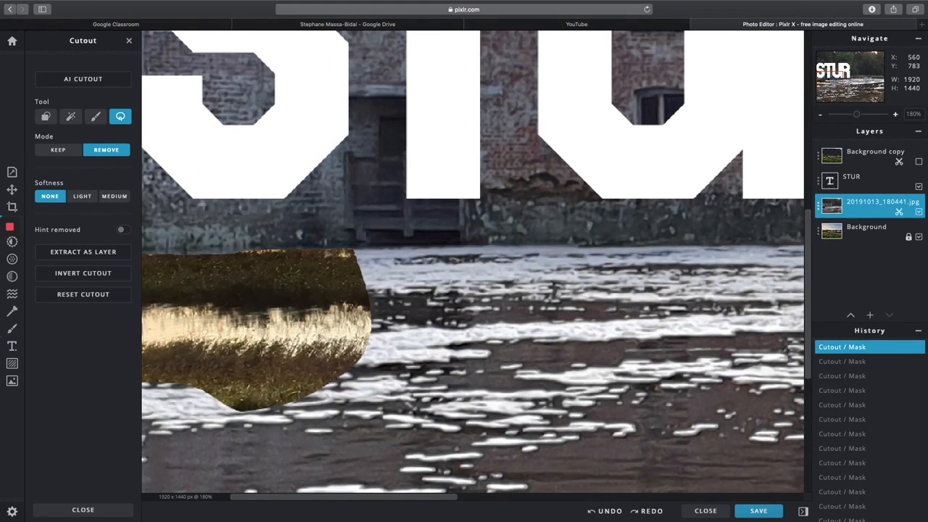
key("super+y")
key("super+y")
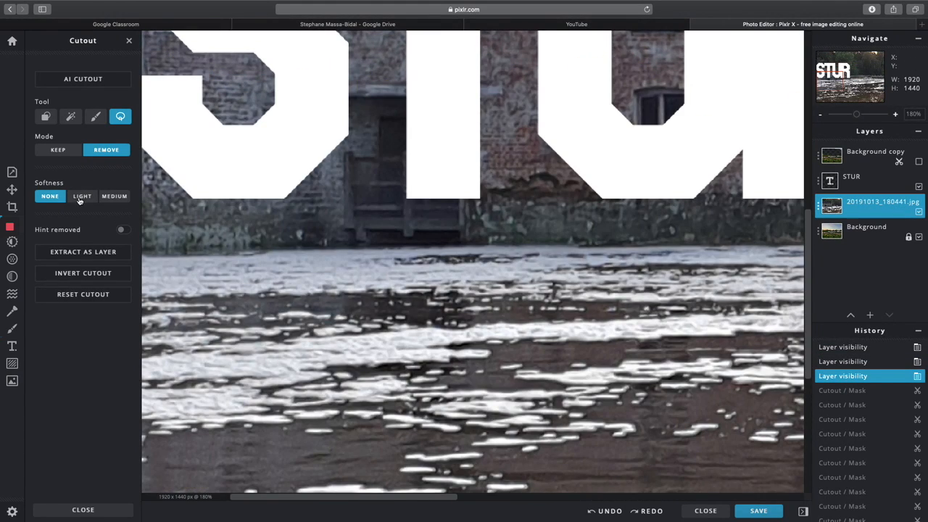
Step: Try a lasso cut below the mill's base with Medium softness and undo it
left_click(114, 198)
mouse_move(143, 257)
left_mouse_down()
mouse_move(235, 255)
mouse_move(146, 344)
left_mouse_up()
key("super+z")
Step: Set the lasso softness to Light and cut away the strip of river along the whole base of the mill wall
left_click(82, 198)
mouse_move(226, 256)
left_mouse_down()
mouse_move(126, 306)
mouse_move(137, 256)
left_mouse_up()
mouse_move(226, 255)
left_mouse_down()
mouse_move(281, 251)
mouse_move(221, 255)
left_mouse_up()
scroll(258, 276, "right", 4)
scroll(258, 275, "up", 1)
left_click(257, 297)
key("super+z")
left_click_drag(257, 297, 269, 385)
left_click_drag(403, 297, 409, 384)
scroll(464, 348, "right", 3)
left_click_drag(556, 432, 412, 435)
left_click_drag(555, 359, 558, 406)
left_click_drag(673, 349, 637, 434)
scroll(550, 408, "right", 2)
scroll(550, 408, "up", 2)
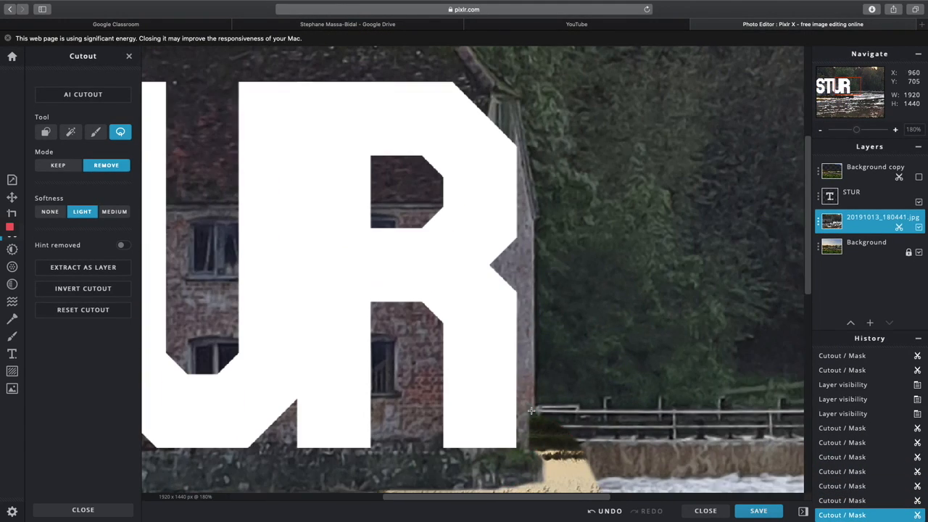
Step: Lasso away the weir railing and trees beside the mill's end wall up to the eaves, undoing a bad cut at the roof corner
left_click_drag(549, 407, 573, 421)
left_click_drag(533, 276, 573, 362)
left_click_drag(535, 220, 582, 223)
scroll(565, 276, "up", 3)
scroll(566, 276, "right", 1)
left_click_drag(524, 310, 572, 312)
left_click_drag(506, 203, 477, 169)
key("super+z")
Step: Cut away the trees along the mill's entire roofline with successive lasso selections, from the gable corner to the image edge
mouse_move(531, 158)
left_mouse_down()
mouse_move(481, 166)
mouse_move(435, 134)
mouse_move(373, 136)
left_mouse_up()
scroll(406, 136, "left", 4)
mouse_move(596, 138)
left_mouse_down()
mouse_move(586, 80)
mouse_move(428, 142)
left_mouse_up()
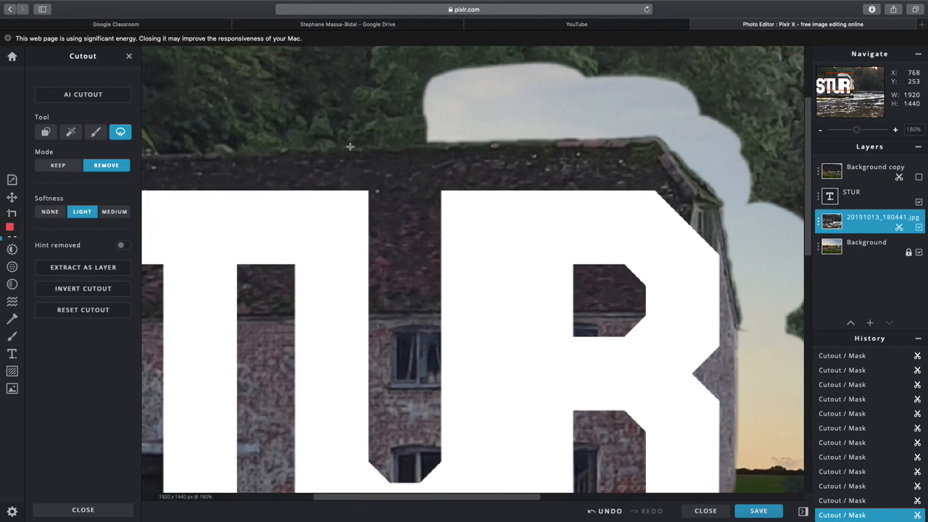
left_click_drag(297, 131, 311, 145)
left_click_drag(199, 153, 197, 121)
scroll(197, 121, "left", 4)
left_click_drag(369, 131, 370, 103)
left_click_drag(295, 123, 248, 109)
scroll(248, 109, "up", 2)
left_click_drag(216, 205, 197, 154)
mouse_move(143, 195)
left_mouse_down()
mouse_move(153, 196)
mouse_move(149, 145)
left_mouse_up()
Step: Set the lasso softness to None and trim the leftover edge beside the mill's end wall
left_click(50, 211)
scroll(150, 350, "down", 10)
scroll(150, 350, "right", 3)
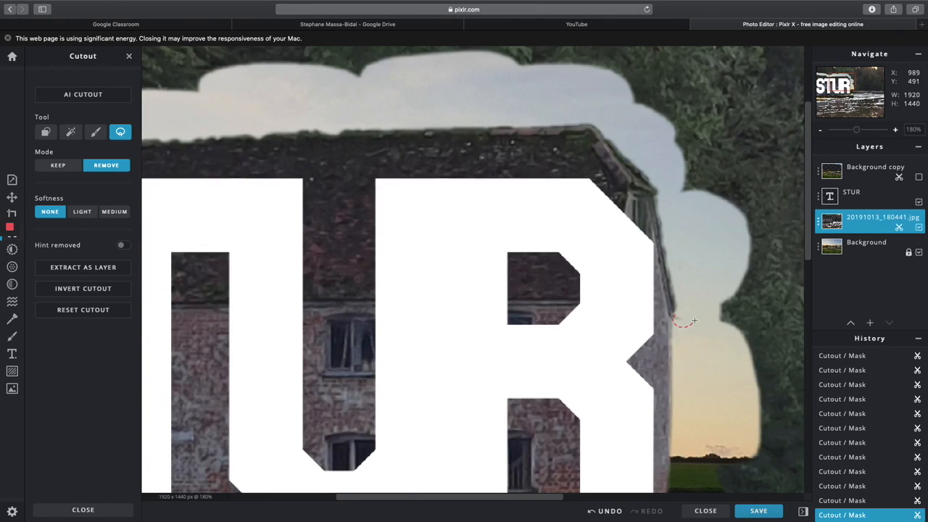
scroll(150, 350, "left", 3)
key("super+0")
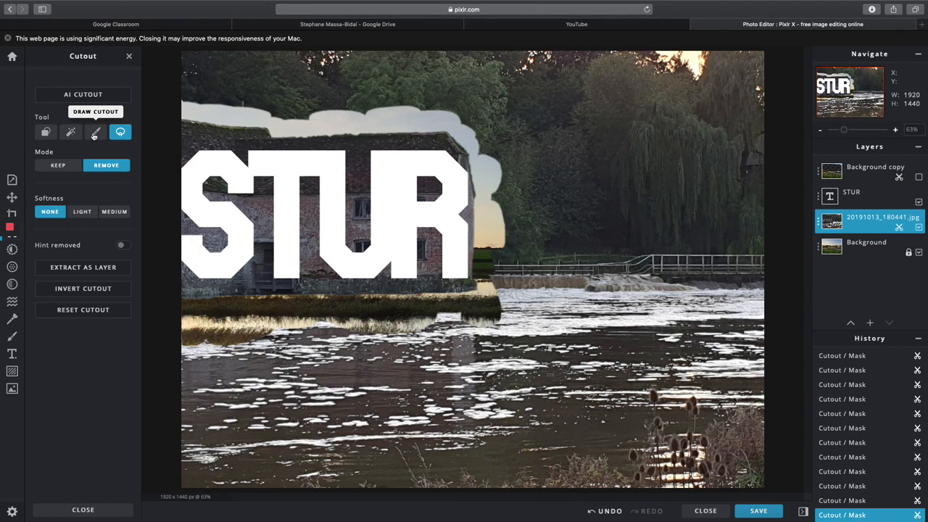
Step: Erase the remaining trees, sky and river around the mill with a 302 px Draw Cutout brush, reducing its softness to 0%
left_click(95, 136)
left_click(92, 288)
mouse_move(292, 107)
left_mouse_down()
mouse_move(270, 61)
mouse_move(173, 62)
mouse_move(201, 84)
mouse_move(274, 94)
left_mouse_up()
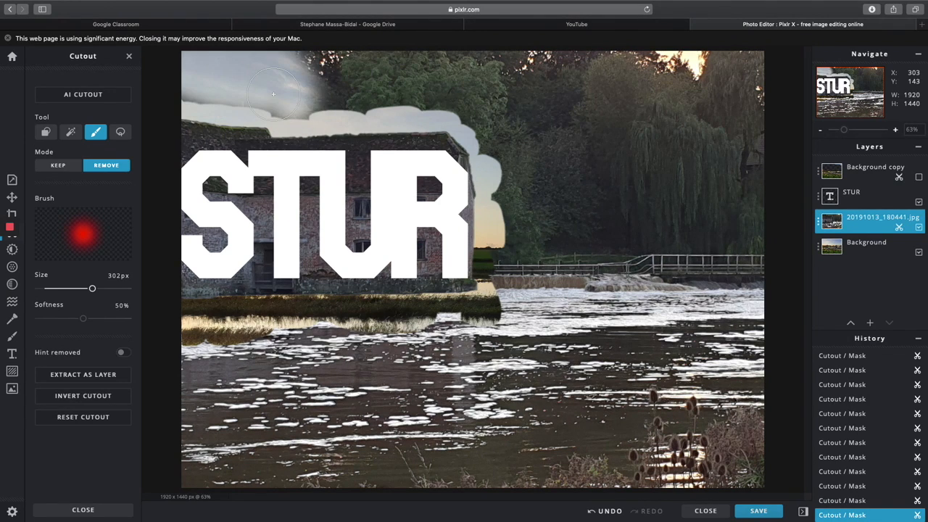
left_click(39, 319)
left_click_drag(190, 75, 345, 79)
left_click_drag(436, 76, 763, 274)
mouse_move(502, 121)
left_mouse_down()
mouse_move(620, 242)
mouse_move(715, 402)
left_mouse_up()
mouse_move(576, 194)
left_mouse_down()
mouse_move(530, 253)
mouse_move(544, 269)
left_mouse_up()
left_click_drag(534, 252, 533, 254)
left_click_drag(545, 312, 613, 371)
left_click_drag(508, 374, 308, 366)
mouse_move(259, 356)
left_mouse_down()
mouse_move(214, 443)
mouse_move(501, 449)
left_mouse_up()
Step: Show the Background copy layer again and move it down until its treeline overlaps only the base of the STUR lettering
left_click(856, 196)
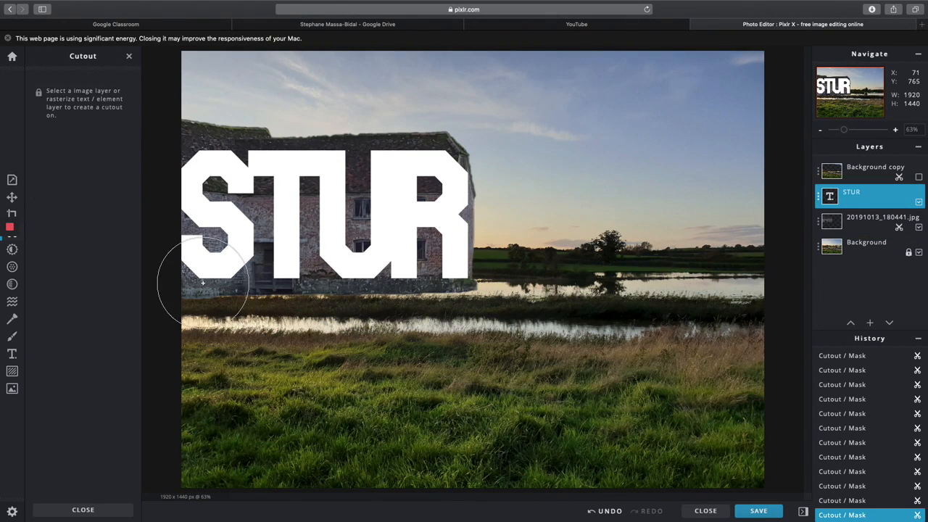
left_click(919, 178)
left_click(874, 173)
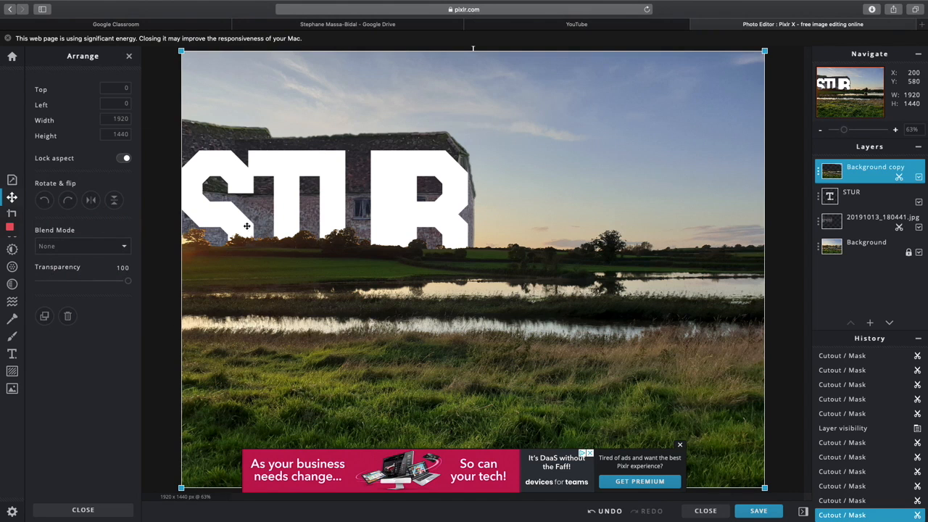
left_click_drag(286, 210, 288, 241)
Step: Remove leftover light patches between the treeline and the lettering on the Background copy layer with Magic Cutout at tolerance 29
left_click(12, 232)
left_click(106, 165)
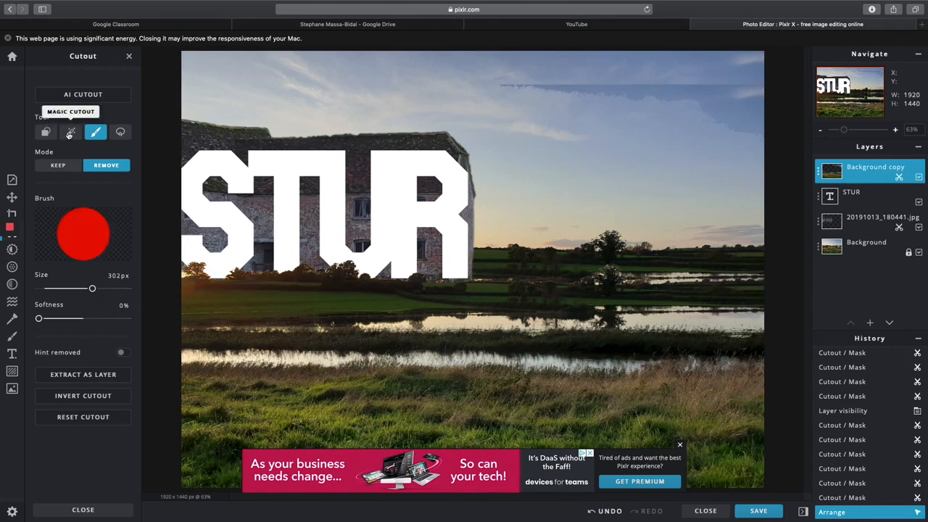
left_click(70, 132)
left_click(192, 258)
scroll(192, 259, "up", 8)
left_click(386, 302)
left_click(385, 302)
left_click(369, 303)
left_click(358, 311)
left_click(354, 306)
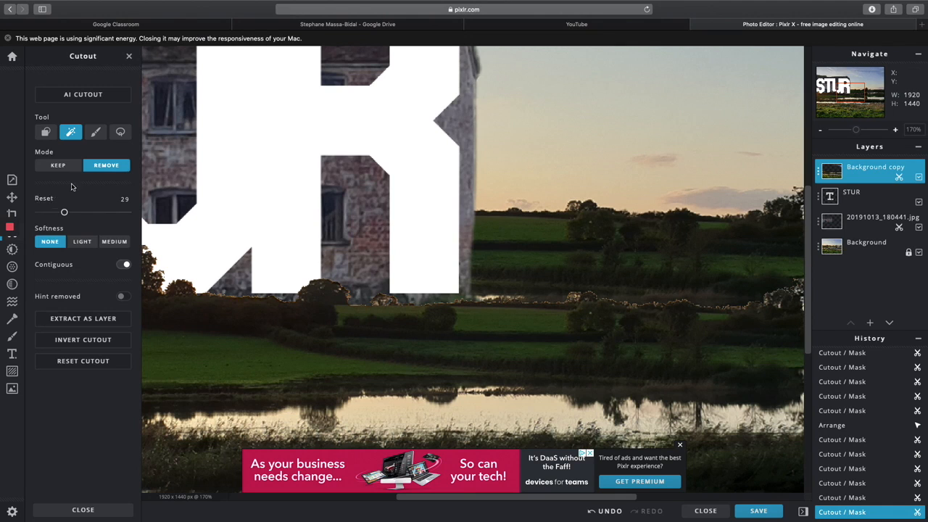
Step: Try erasing the fringe along the treeline below the letters with an 8 px Draw Cutout brush at 46% softness
left_click(96, 132)
left_click_drag(51, 293, 39, 288)
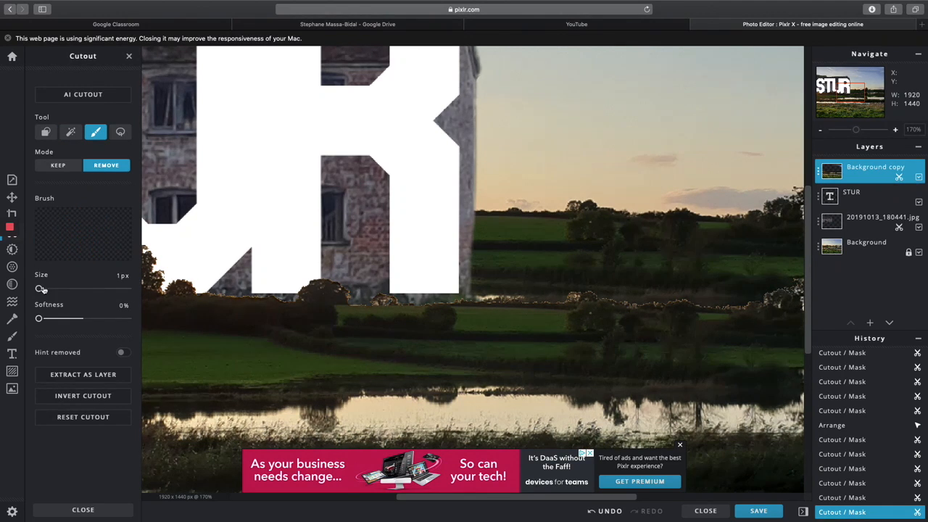
left_click(81, 319)
mouse_move(212, 293)
left_mouse_down()
mouse_move(287, 306)
mouse_move(269, 296)
mouse_move(341, 289)
mouse_move(351, 291)
mouse_move(349, 301)
mouse_move(339, 287)
mouse_move(359, 305)
left_mouse_up()
key("super+z")
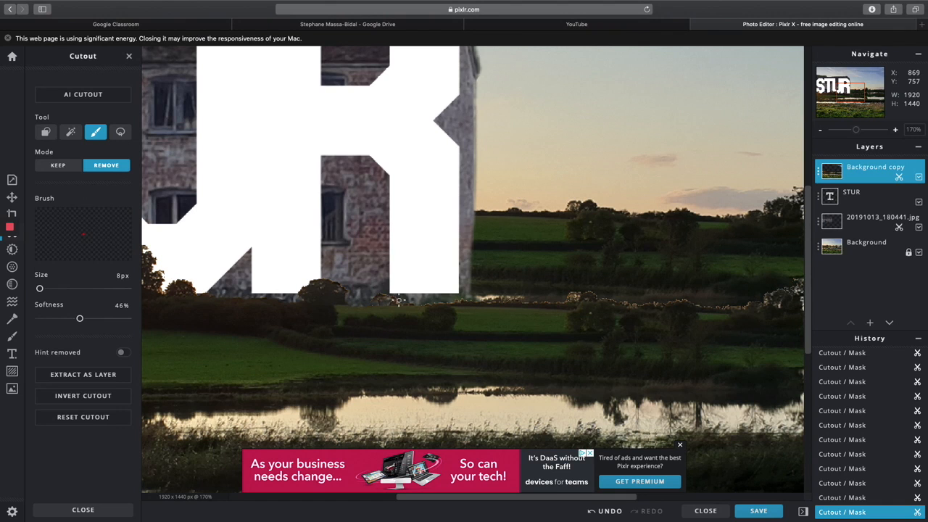
scroll(442, 305, "up", 5)
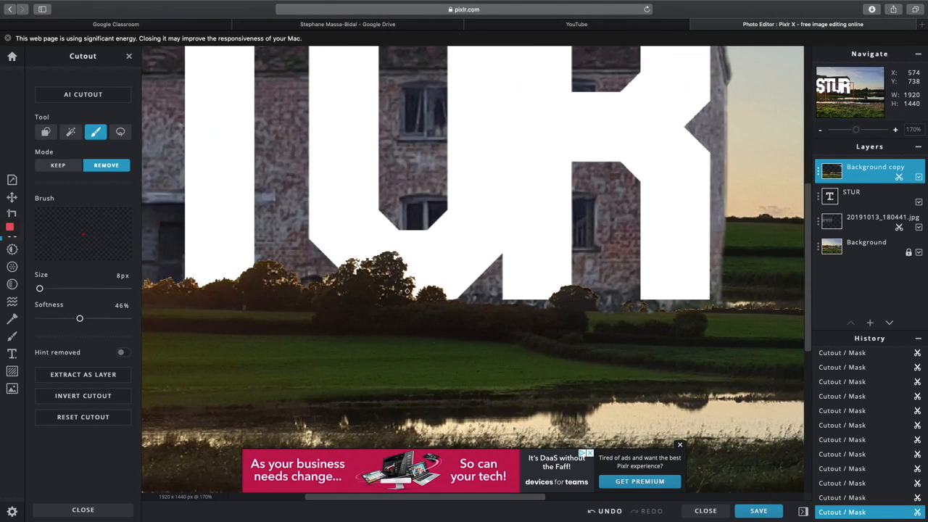
mouse_move(399, 301)
left_mouse_down()
mouse_move(435, 309)
mouse_move(392, 286)
mouse_move(380, 292)
left_mouse_up()
key("super+z")
key("super+0")
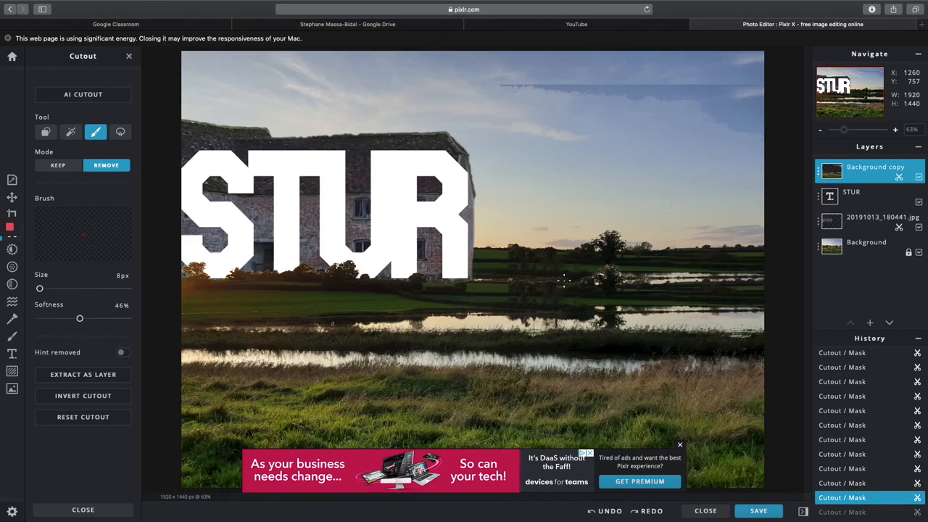
key("super+shift+z")
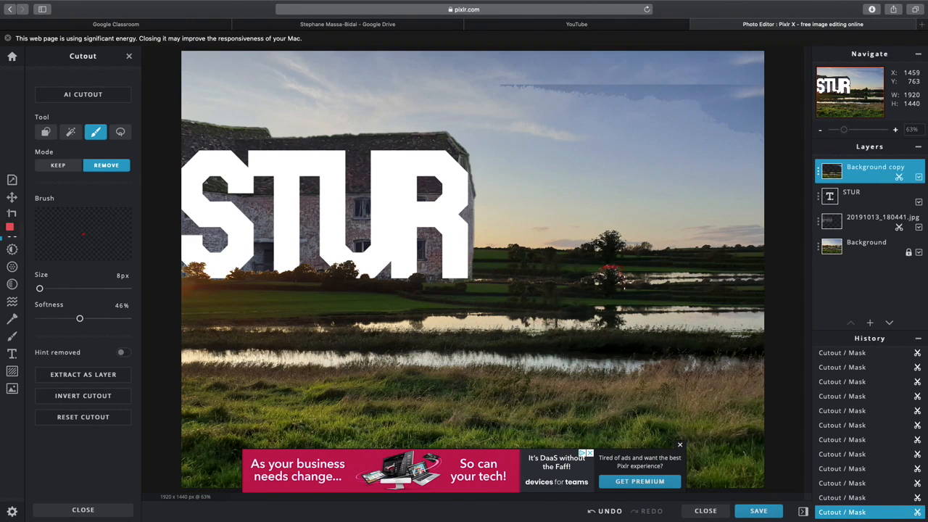
Step: Enlarge the cutout brush to 51 px and erase the fringed treetops along the Background copy layer's horizon
left_click(59, 289)
left_click(48, 289)
left_click_drag(539, 280, 462, 280)
left_click_drag(645, 280, 571, 283)
left_click_drag(430, 275, 412, 275)
left_click_drag(186, 275, 255, 274)
left_click_drag(280, 273, 374, 268)
Step: Adjust the mill photo layer's color to Vibrance 16, Saturation -12, Temperature -2, Tint -8 and Hue -23
left_click(855, 222)
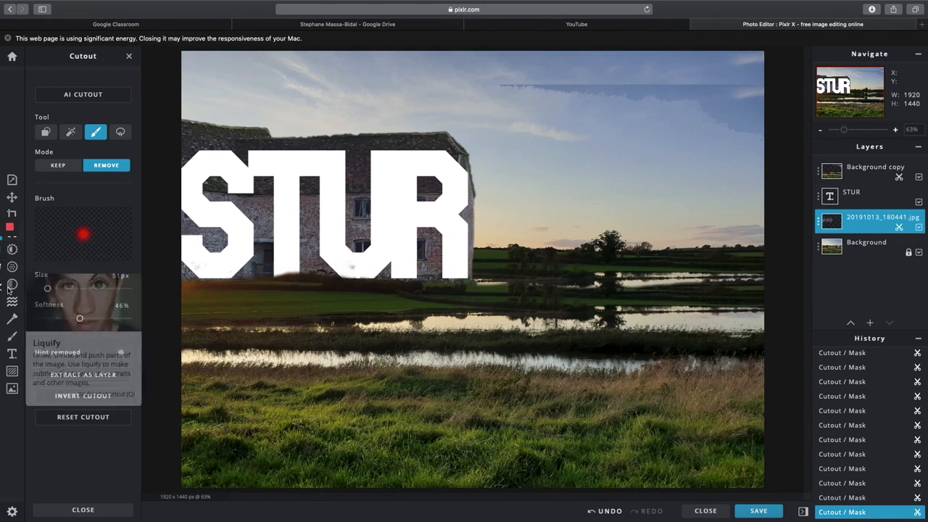
left_click(12, 248)
left_click_drag(83, 211, 78, 242)
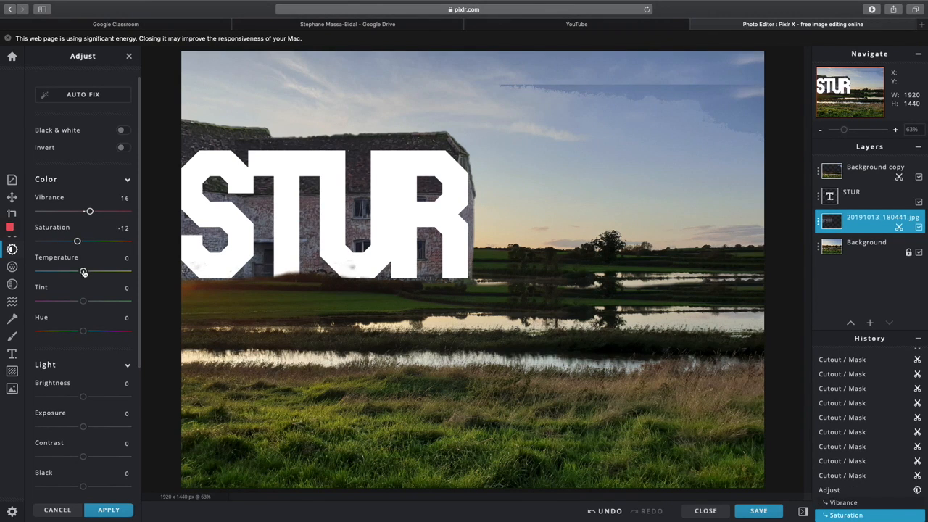
left_click_drag(98, 273, 77, 331)
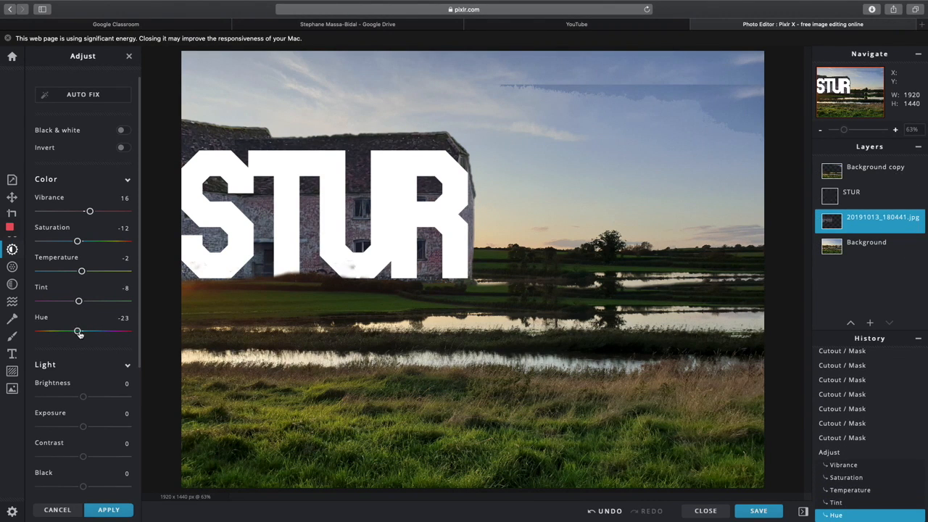
Step: Set the mill layer's Brightness -10, Exposure -8, Contrast 2, Black -2, White 34, Highlight 4 and Shadows -28
left_click_drag(82, 397, 78, 397)
left_click_drag(86, 428, 90, 488)
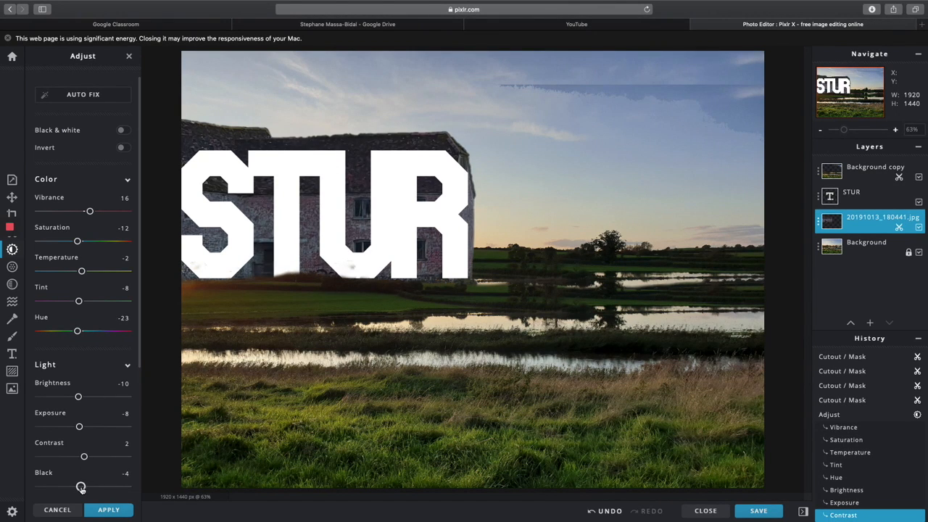
scroll(103, 457, "down", 4)
left_click_drag(82, 377, 98, 378)
left_click_drag(92, 409, 70, 438)
scroll(70, 421, "down", 2)
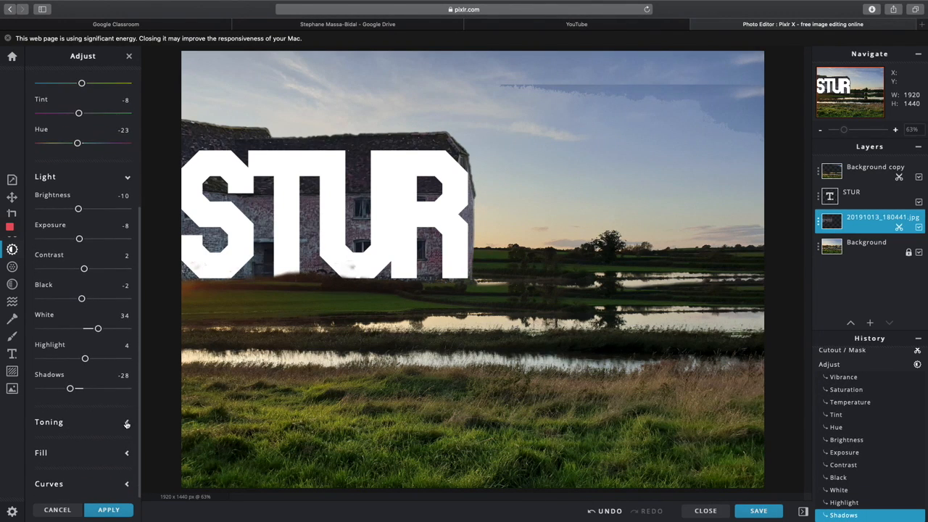
scroll(31, 303, "up", 5)
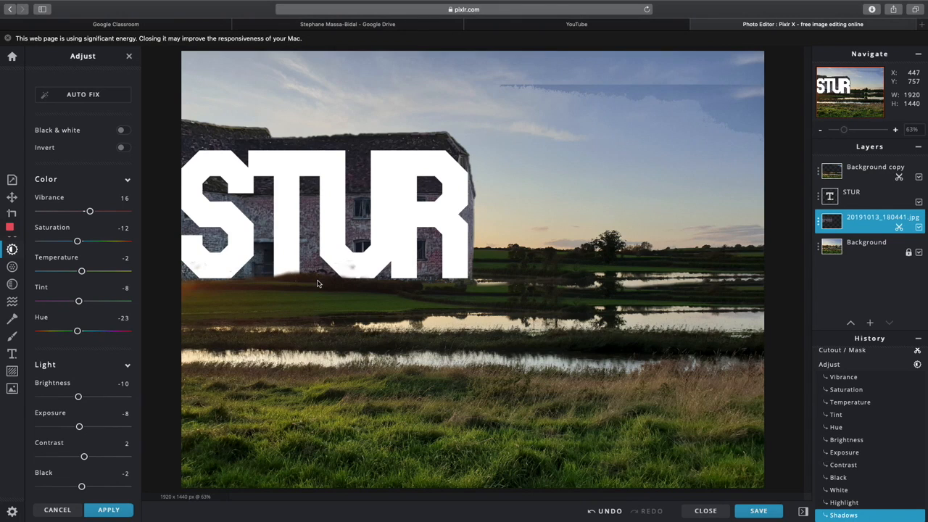
Step: Erase the leftover dark sky patch and the specks over the letter U from the Background copy layer with a 318 px cutout brush
left_click(12, 232)
left_click(95, 132)
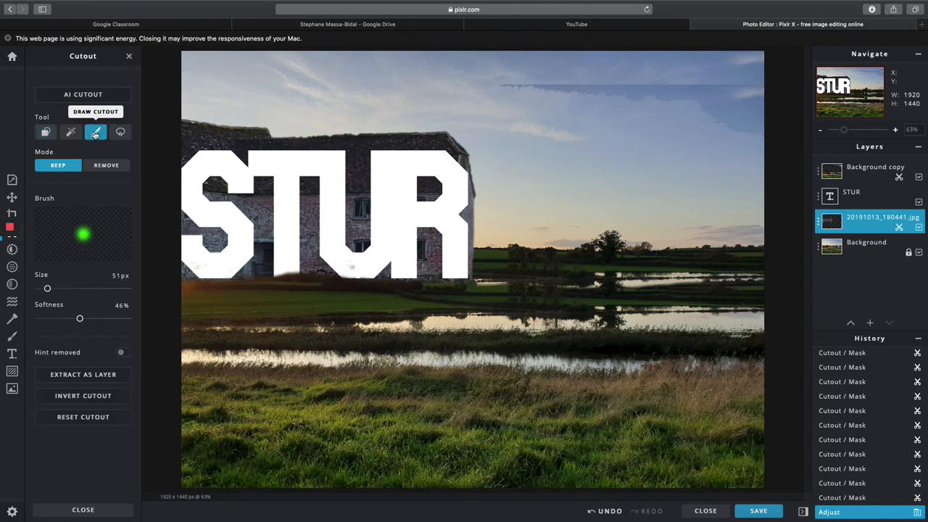
left_click(106, 165)
mouse_move(479, 76)
left_mouse_down()
mouse_move(762, 94)
mouse_move(652, 97)
mouse_move(743, 134)
left_mouse_up()
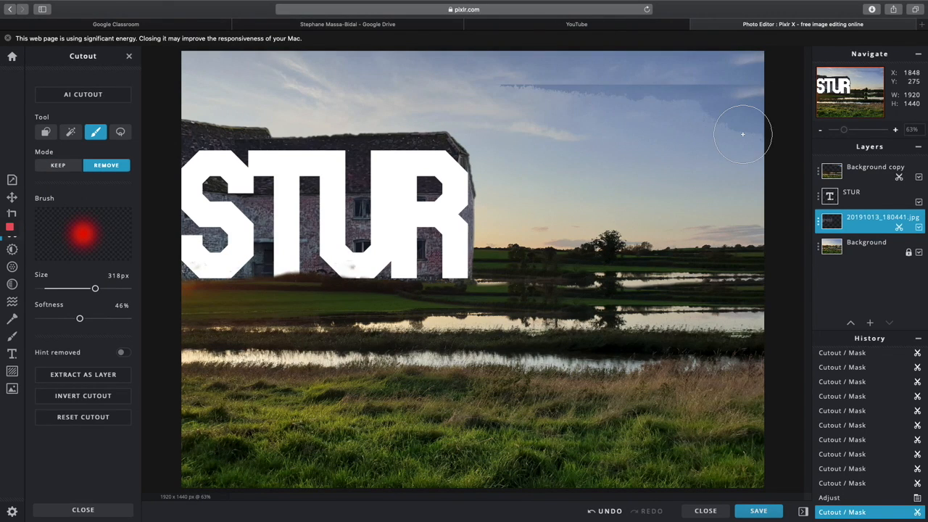
left_click(863, 171)
mouse_move(471, 87)
left_mouse_down()
mouse_move(699, 88)
mouse_move(774, 133)
mouse_move(687, 114)
mouse_move(771, 139)
left_mouse_up()
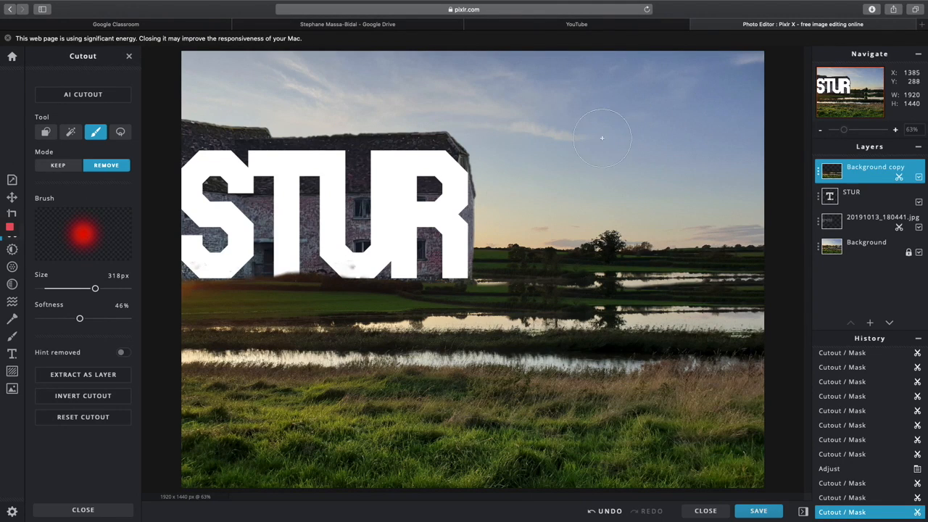
left_click(358, 248)
left_click(358, 252)
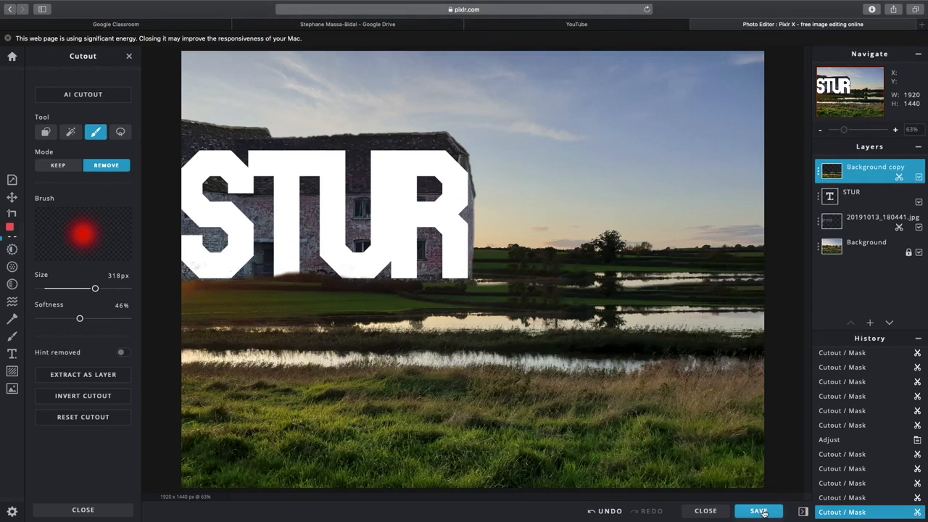
Step: Download the montage as a high-quality JPG under a new file name and close the save dialog
key("super+s")
left_click(566, 216)
type("s")
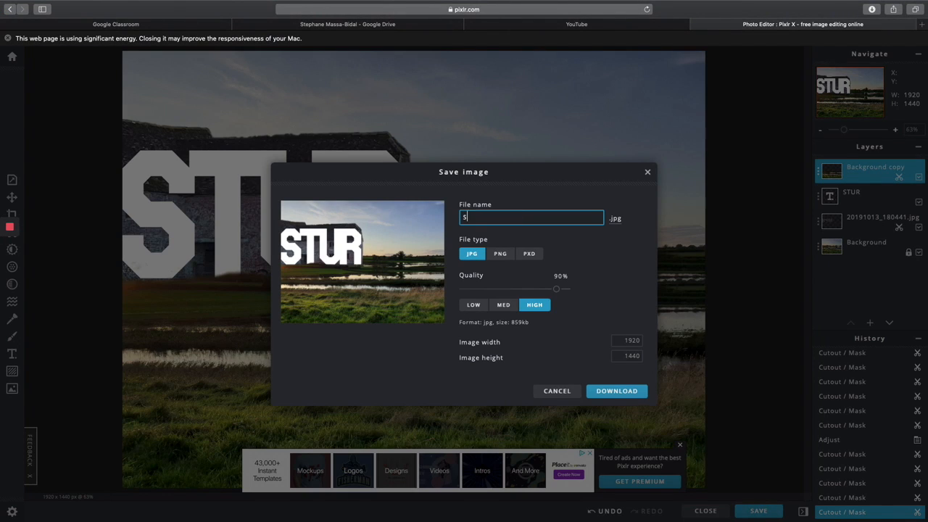
left_click(620, 391)
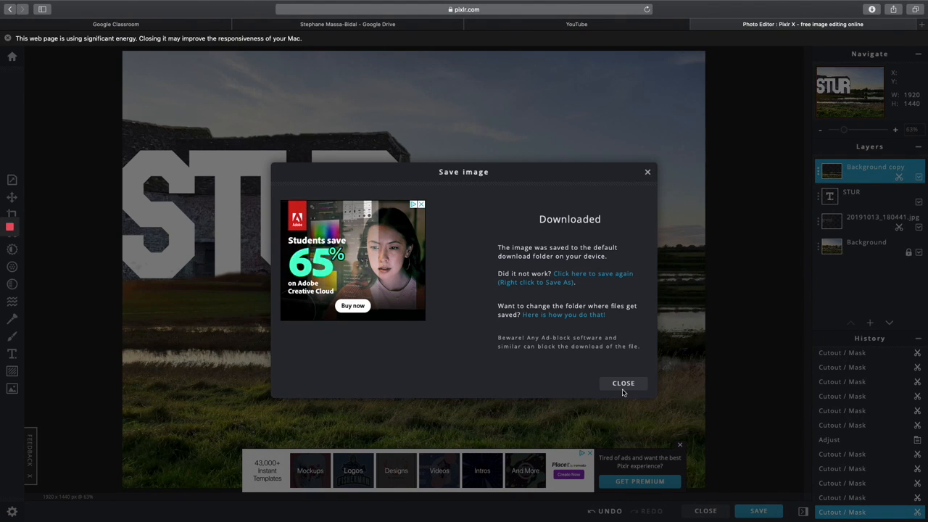
left_click(623, 386)
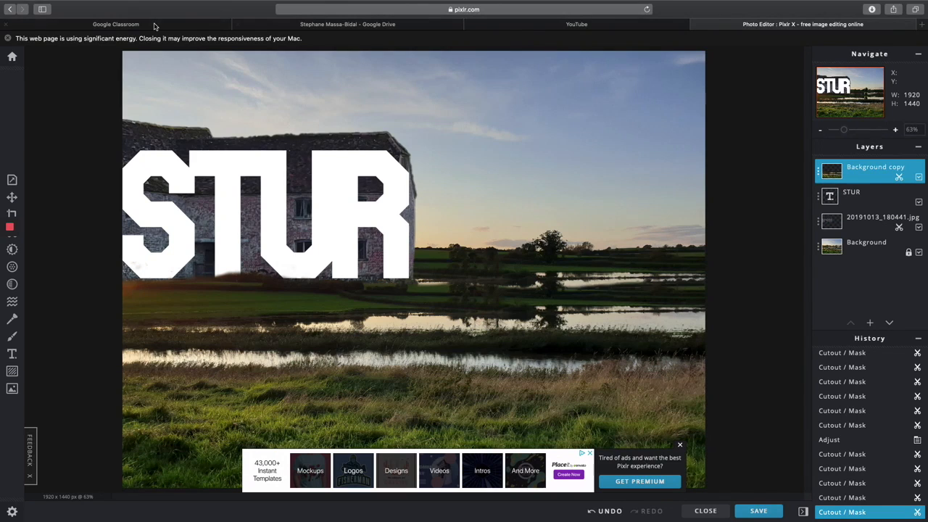
Step: Leave the full-screen view and switch to Finder
left_click(29, 24)
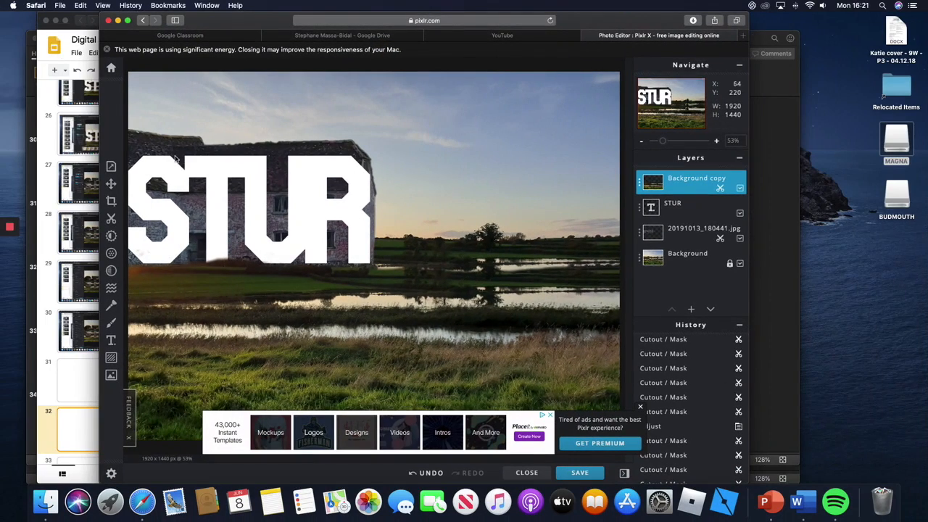
left_click(45, 500)
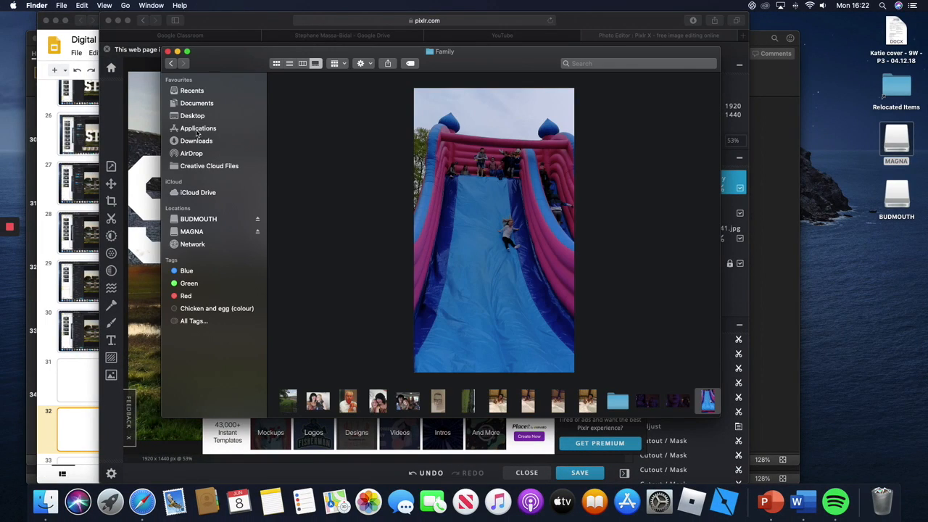